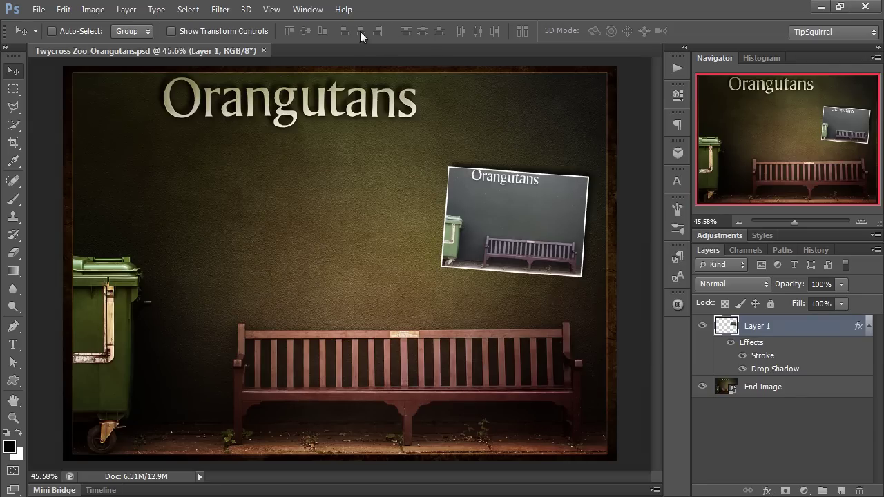
Step: Search Adobe Exchange for 'textures' and download the free Adobe Paper Textures extension
{"action": "left_click", "coordinate": [312, 9]}
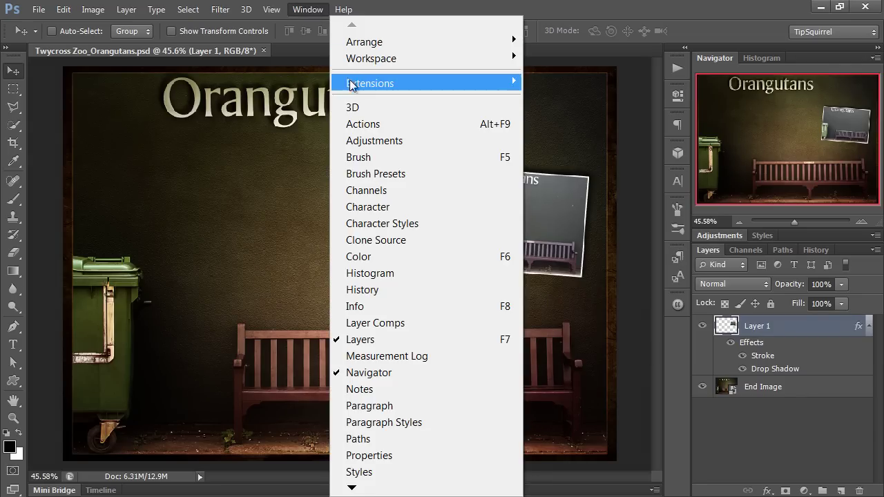
{"action": "mouse_move", "coordinate": [351, 83]}
{"action": "left_click", "coordinate": [314, 83]}
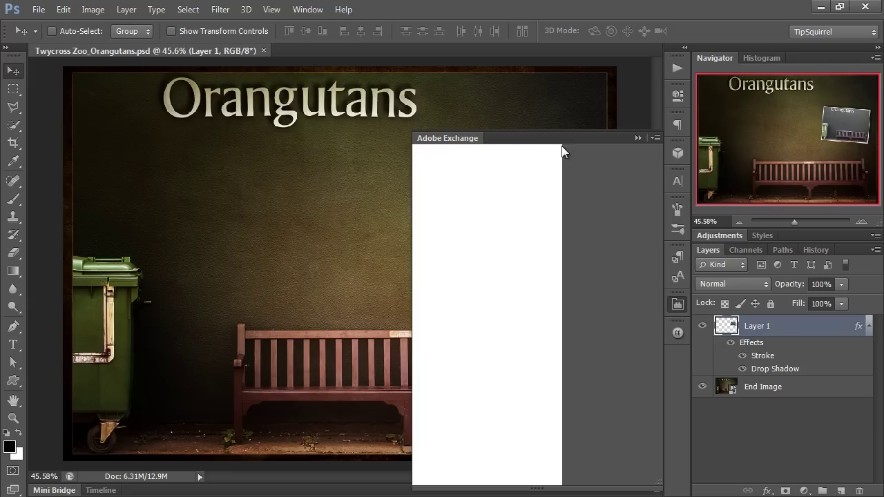
{"action": "type", "text": "texture"}
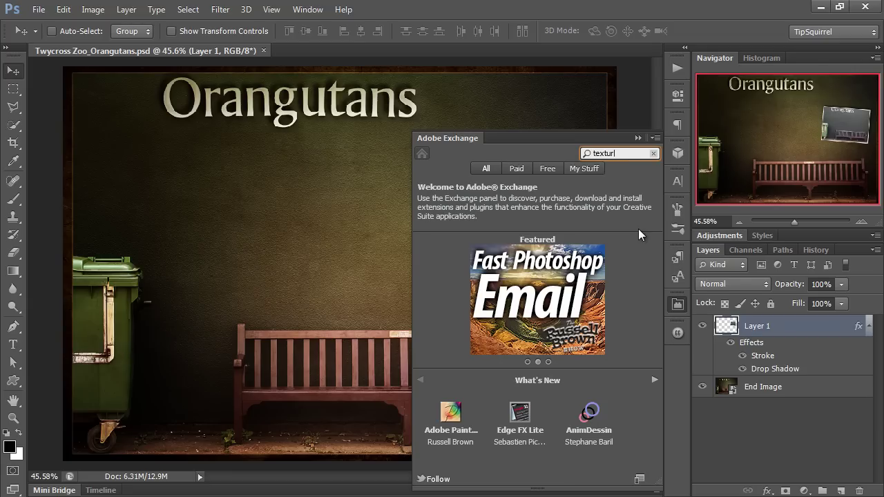
{"action": "type", "text": "s"}
{"action": "key", "text": "Return"}
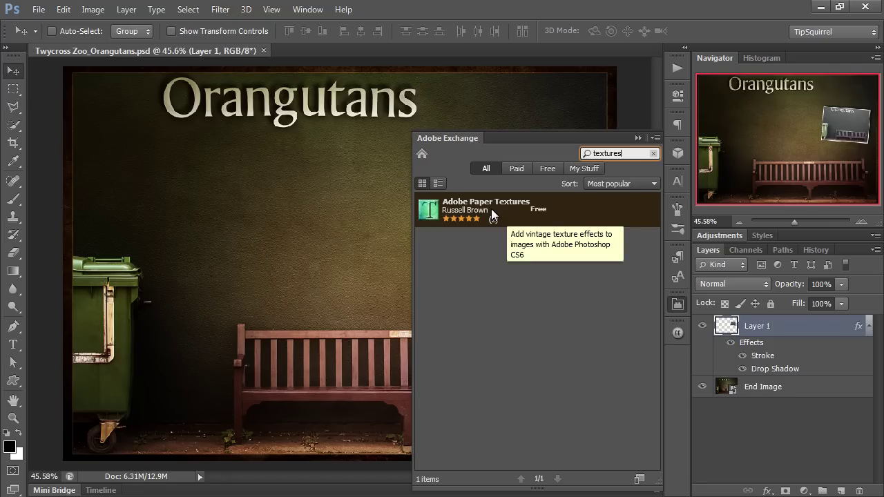
{"action": "left_click", "coordinate": [484, 208]}
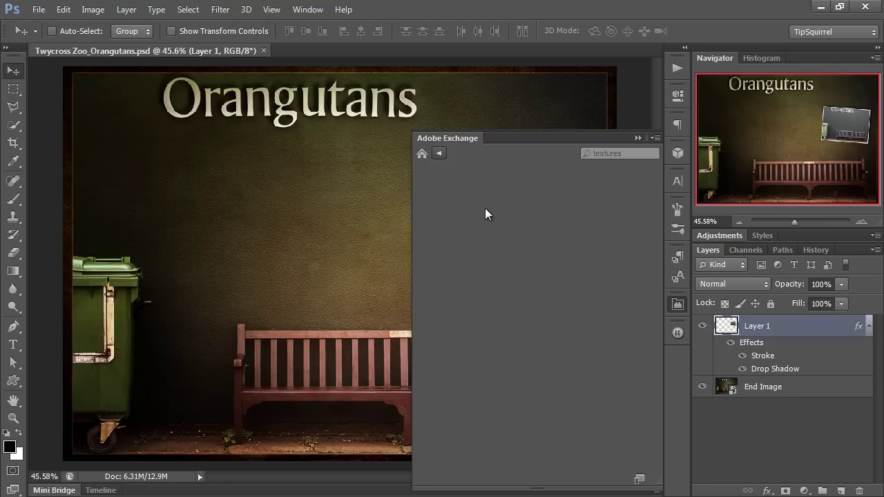
{"action": "left_click", "coordinate": [478, 205]}
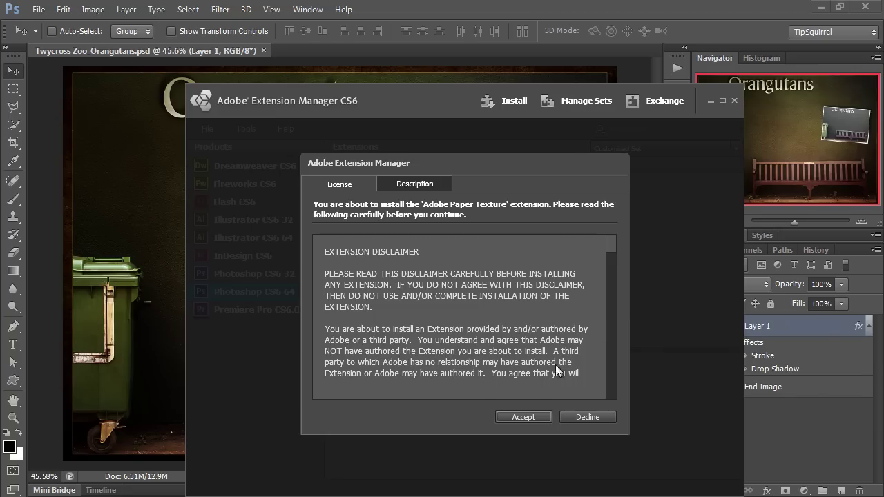
Step: Accept the license and install the unverified Paper Texture extension with administrative privileges
{"action": "left_click_drag", "start_coordinate": [614, 239], "coordinate": [616, 395]}
{"action": "left_click", "coordinate": [521, 417]}
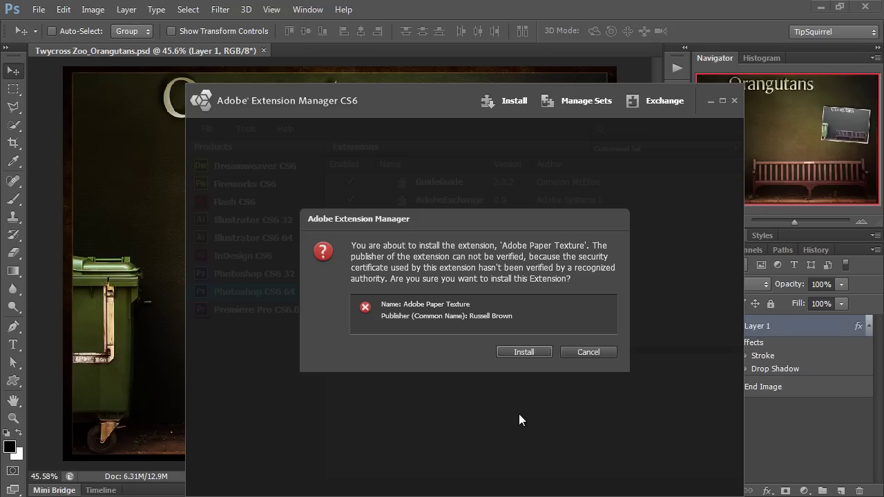
{"action": "key", "text": "Return"}
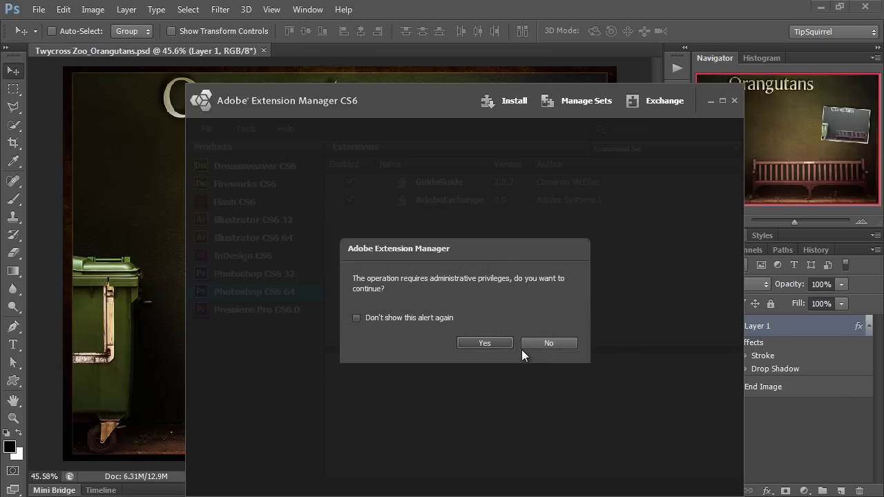
{"action": "left_click", "coordinate": [488, 343]}
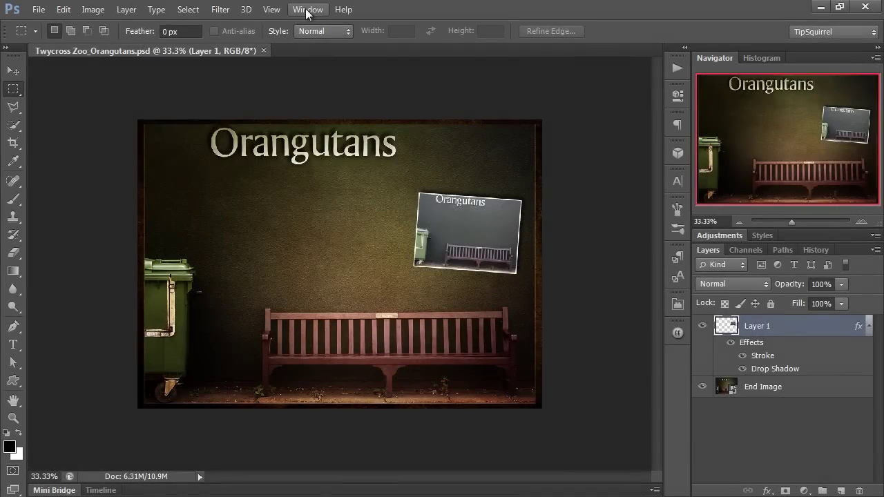
Step: Open the Paper Texture extension panel from Window > Extensions
{"action": "left_click", "coordinate": [307, 10]}
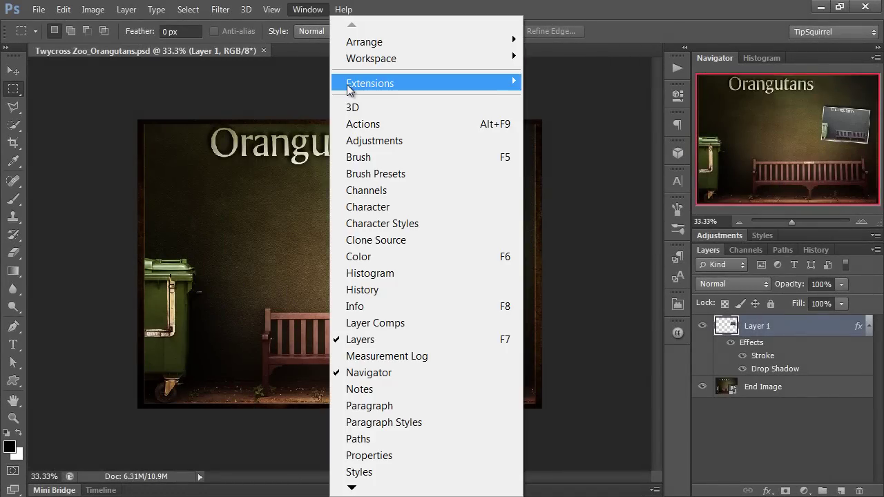
{"action": "mouse_move", "coordinate": [351, 85]}
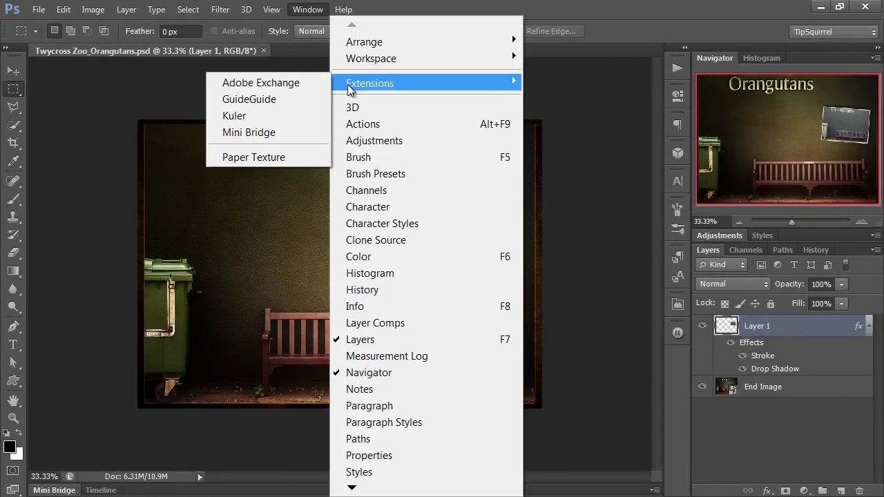
{"action": "left_click", "coordinate": [291, 158]}
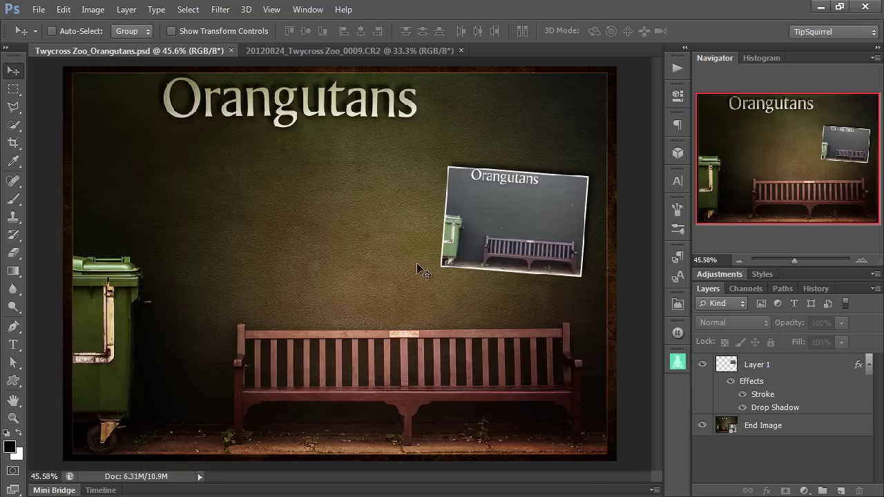
Step: In the CR2 bench photo, add an empty layer named 'Healing' above Background
{"action": "left_click", "coordinate": [305, 50]}
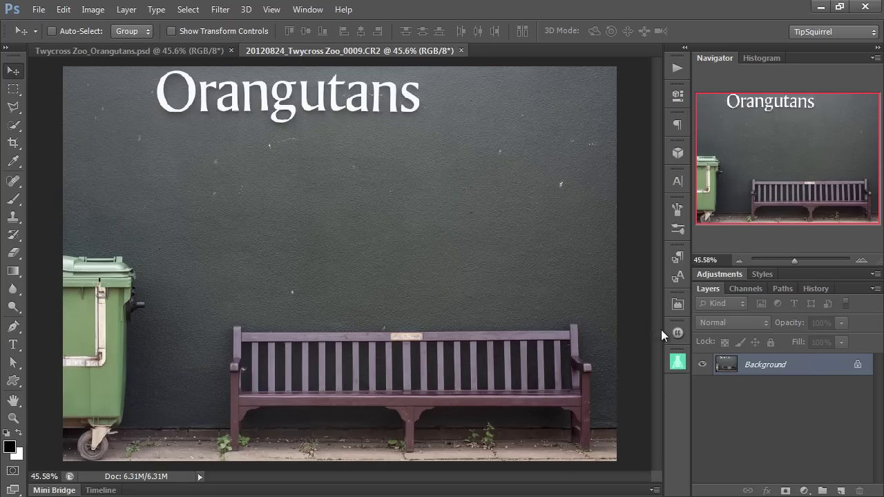
{"action": "left_click", "coordinate": [840, 490]}
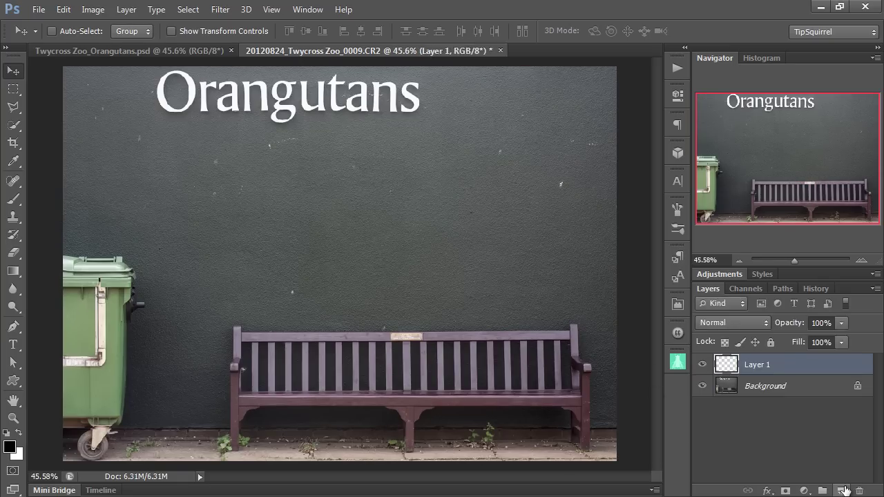
{"action": "double_click", "coordinate": [755, 370]}
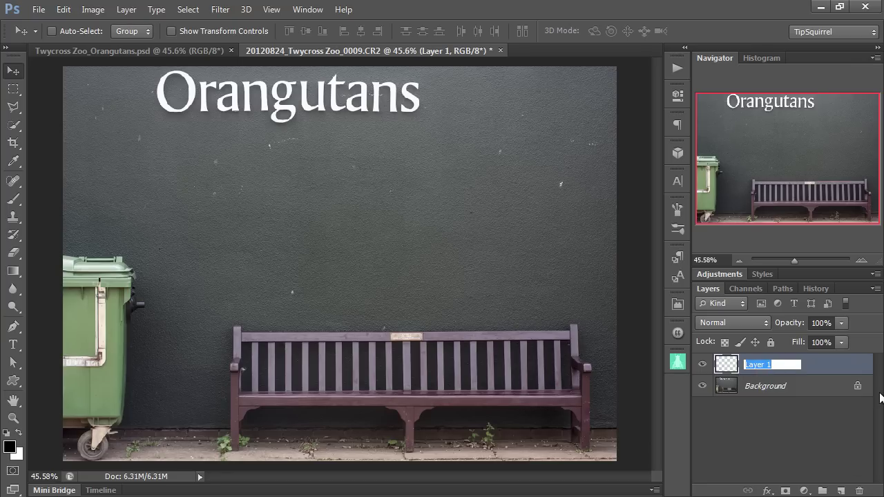
{"action": "type", "text": "Healing"}
{"action": "key", "text": "Return"}
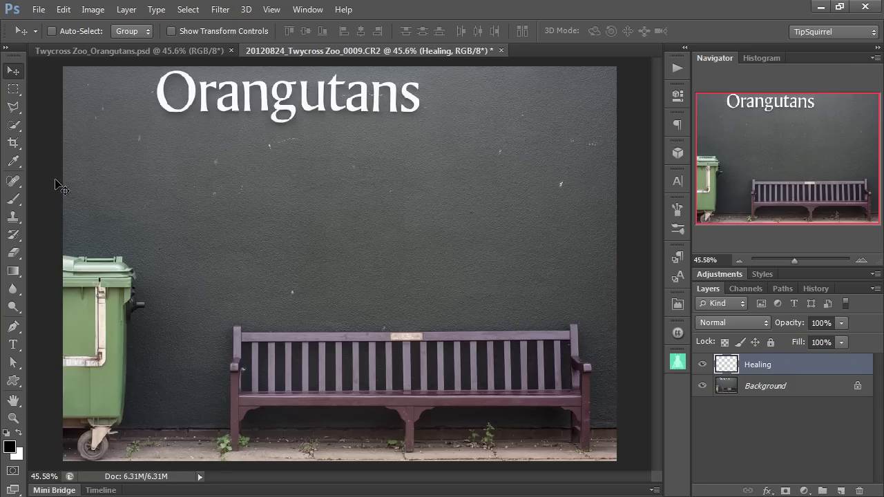
Step: Heal away the small specks and marks on the wall with the Spot Healing Brush
{"action": "left_click", "coordinate": [14, 188]}
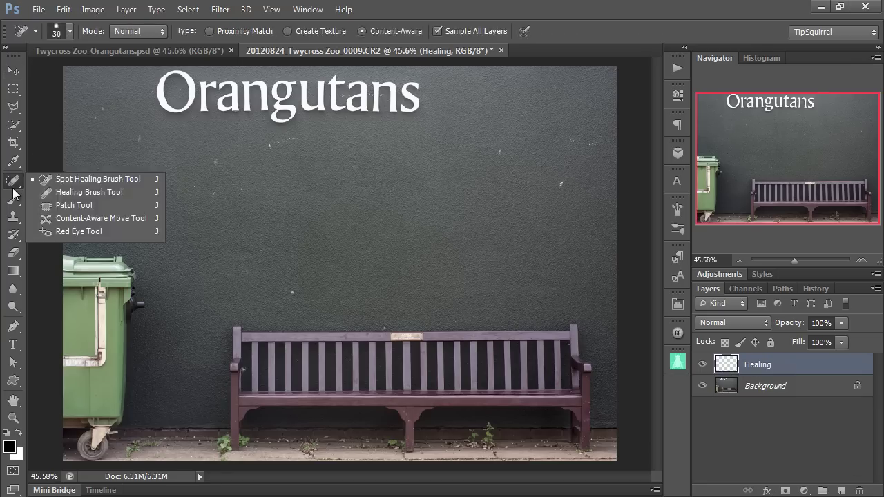
{"action": "left_click", "coordinate": [72, 181]}
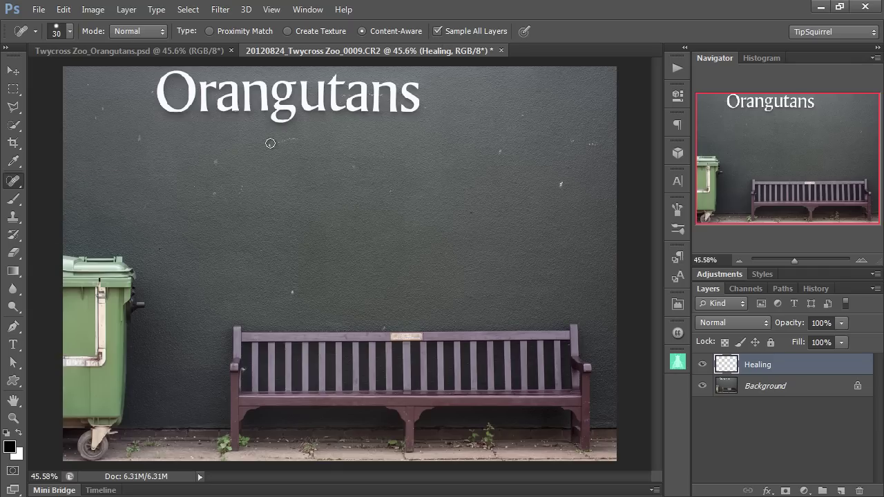
{"action": "left_click_drag", "start_coordinate": [266, 145], "coordinate": [295, 138]}
{"action": "left_click_drag", "start_coordinate": [570, 144], "coordinate": [594, 143]}
{"action": "left_click_drag", "start_coordinate": [562, 182], "coordinate": [567, 194]}
{"action": "left_click_drag", "start_coordinate": [239, 181], "coordinate": [239, 204]}
{"action": "left_click_drag", "start_coordinate": [145, 146], "coordinate": [136, 132]}
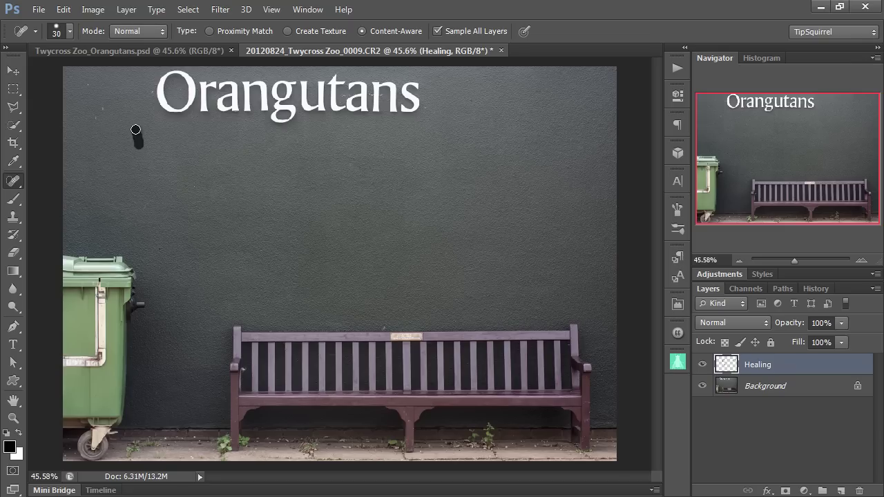
{"action": "left_click", "coordinate": [103, 109]}
{"action": "left_click", "coordinate": [88, 85]}
{"action": "left_click", "coordinate": [294, 224]}
Step: Zoom the Navigator to 200% on the bench plaque
{"action": "left_click", "coordinate": [860, 259]}
{"action": "left_click", "coordinate": [859, 259]}
{"action": "left_click", "coordinate": [860, 259]}
{"action": "left_click", "coordinate": [859, 258]}
{"action": "left_click_drag", "start_coordinate": [789, 147], "coordinate": [801, 183]}
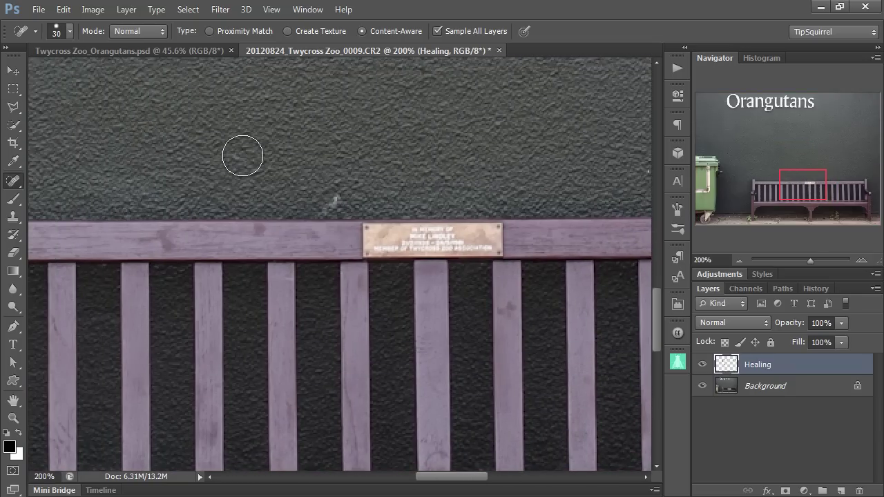
Step: Clone Stamp clean wall over the light mark above the bench
{"action": "key", "text": "s"}
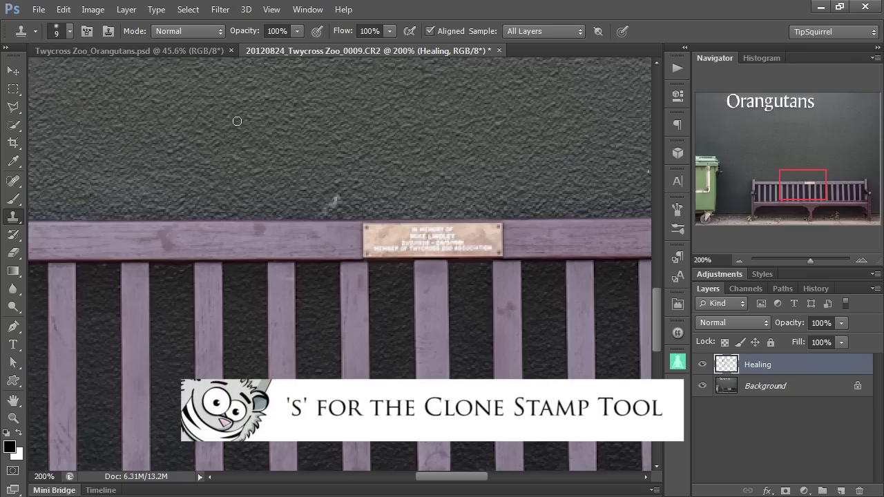
{"action": "left_click", "coordinate": [190, 219], "text": "alt"}
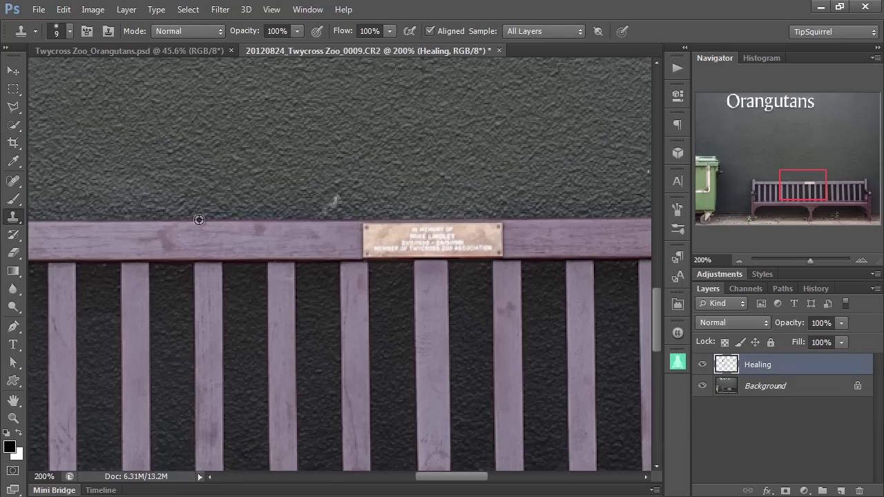
{"action": "left_click", "coordinate": [331, 218]}
{"action": "mouse_move", "coordinate": [330, 218]}
{"action": "left_mouse_down"}
{"action": "mouse_move", "coordinate": [332, 191]}
{"action": "mouse_move", "coordinate": [324, 203]}
{"action": "mouse_move", "coordinate": [347, 203]}
{"action": "mouse_move", "coordinate": [316, 201]}
{"action": "left_mouse_up"}
Step: Clone out the dust specks left of and inside the 'O' of the Orangutans lettering
{"action": "left_click_drag", "start_coordinate": [802, 187], "coordinate": [734, 102]}
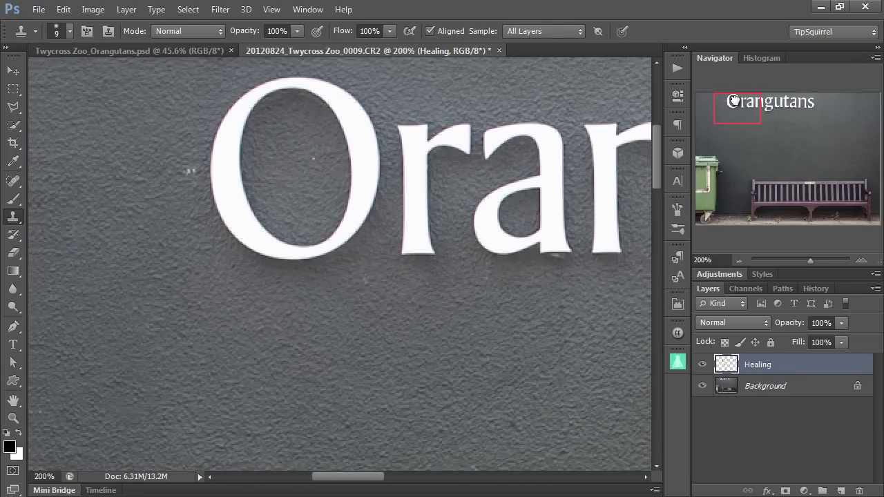
{"action": "left_click", "coordinate": [176, 140], "text": "alt"}
{"action": "left_click", "coordinate": [190, 170]}
{"action": "left_click", "coordinate": [318, 139], "text": "alt"}
Step: Clone out the white specks beside the 'a', near the 't' and right of the 's'
{"action": "left_click_drag", "start_coordinate": [404, 221], "coordinate": [343, 221]}
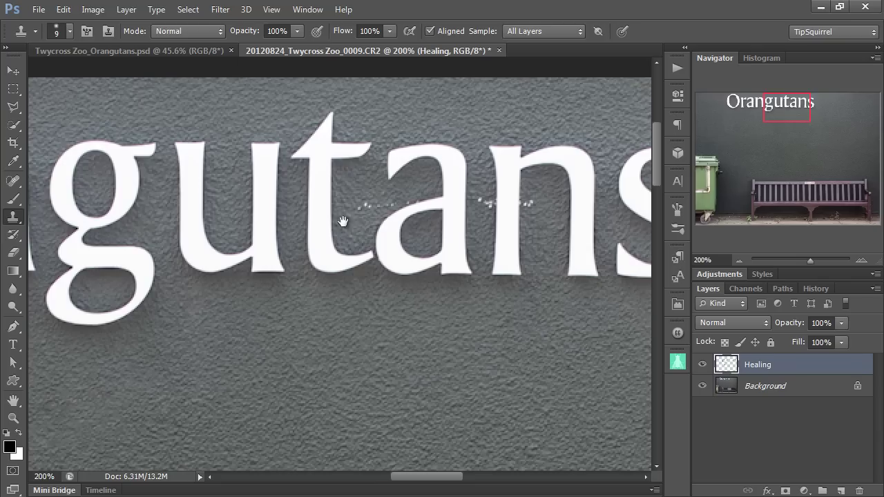
{"action": "left_click", "coordinate": [357, 190], "text": "alt"}
{"action": "left_click_drag", "start_coordinate": [358, 205], "coordinate": [399, 205]}
{"action": "left_click", "coordinate": [524, 181], "text": "alt"}
{"action": "left_click", "coordinate": [526, 203]}
{"action": "left_click_drag", "start_coordinate": [526, 203], "coordinate": [532, 206]}
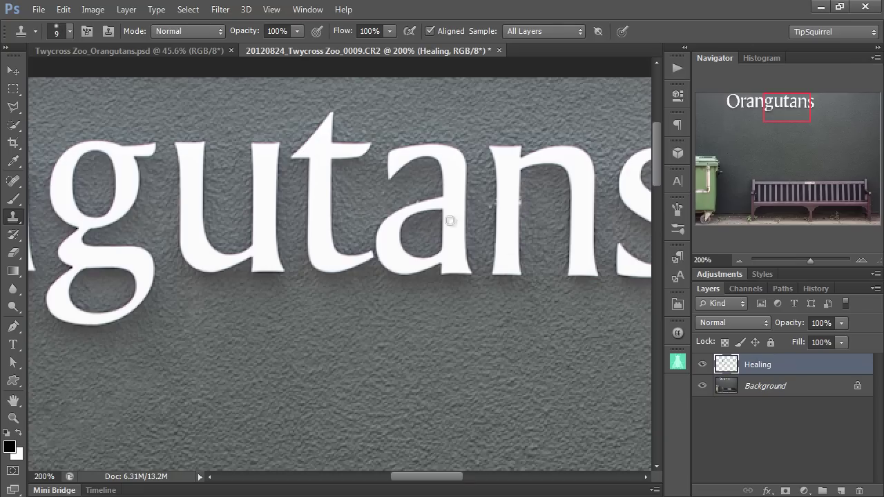
{"action": "left_click", "coordinate": [490, 203], "text": "alt"}
{"action": "scroll", "coordinate": [454, 233], "scroll_direction": "right", "scroll_amount": 5}
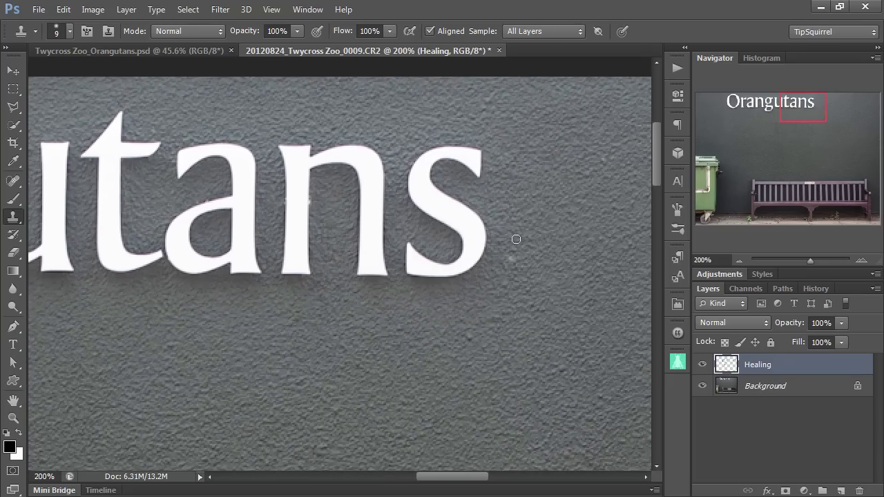
{"action": "left_click_drag", "start_coordinate": [509, 230], "coordinate": [514, 260]}
Step: Fit the whole image on screen and return to the Spot Healing Brush
{"action": "left_click", "coordinate": [738, 261]}
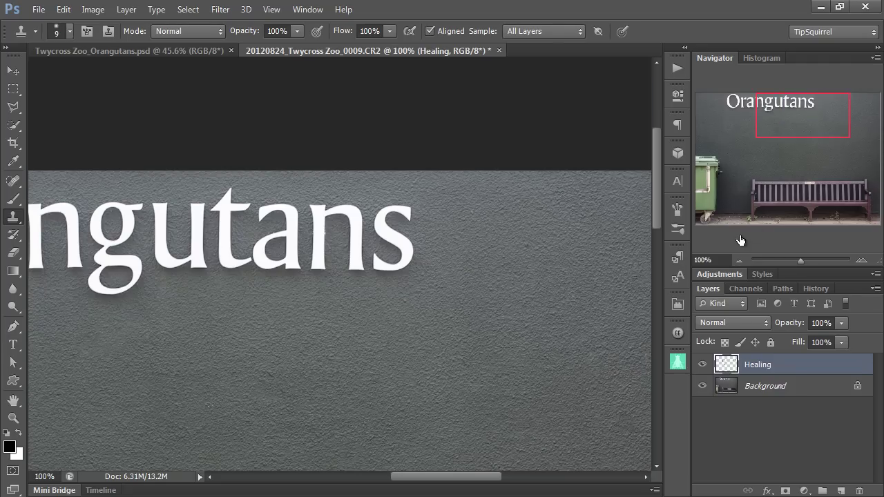
{"action": "key", "text": "ctrl+0"}
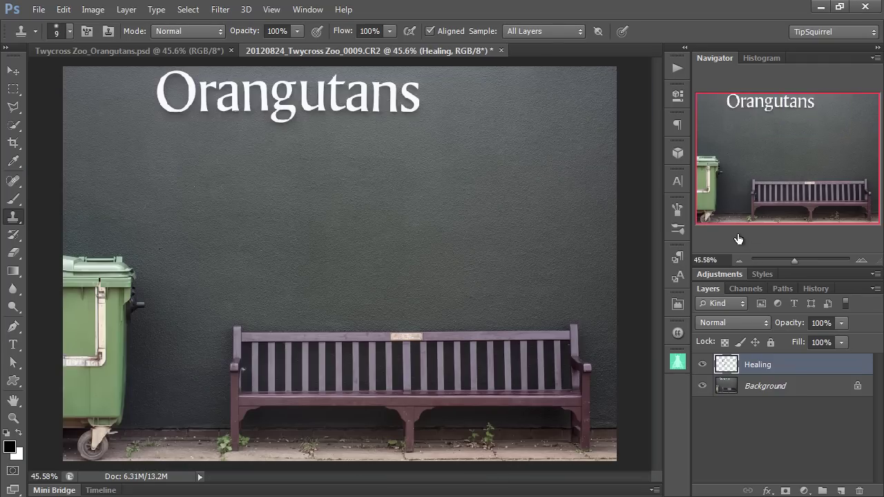
{"action": "left_click", "coordinate": [12, 181]}
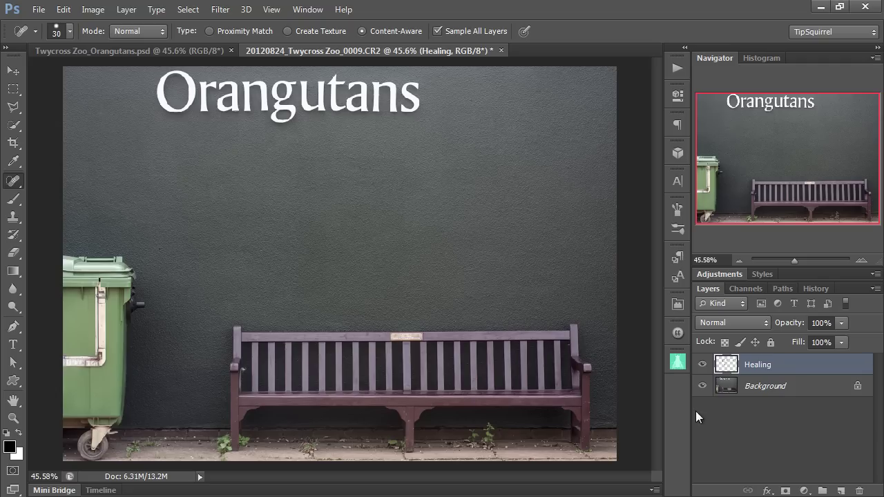
Step: Reset the Paper Texture panel's selections, keeping Overlay as the texture blend mode
{"action": "left_click", "coordinate": [676, 361]}
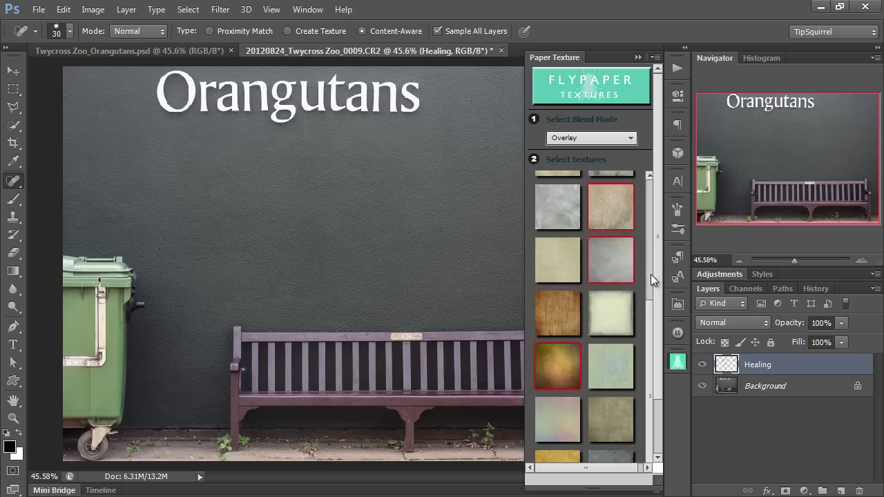
{"action": "scroll", "coordinate": [651, 275], "scroll_direction": "up", "scroll_amount": 3}
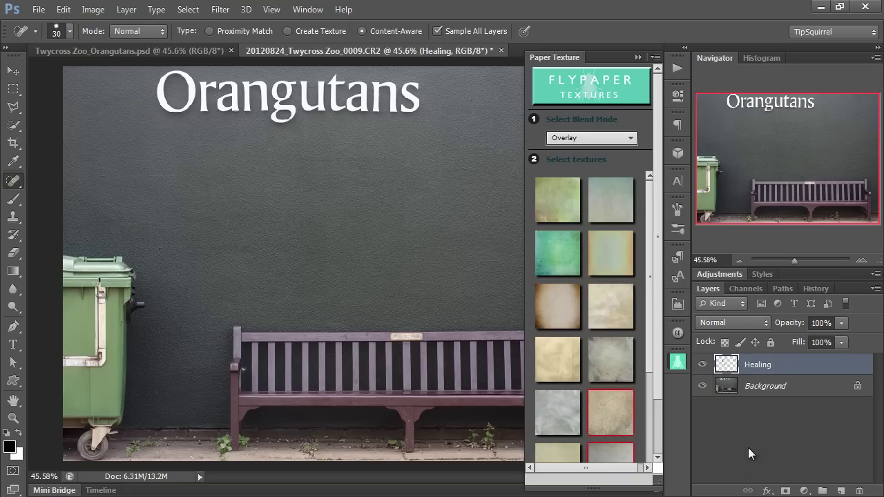
{"action": "left_click", "coordinate": [638, 57]}
{"action": "left_click", "coordinate": [676, 359]}
{"action": "left_click", "coordinate": [656, 58]}
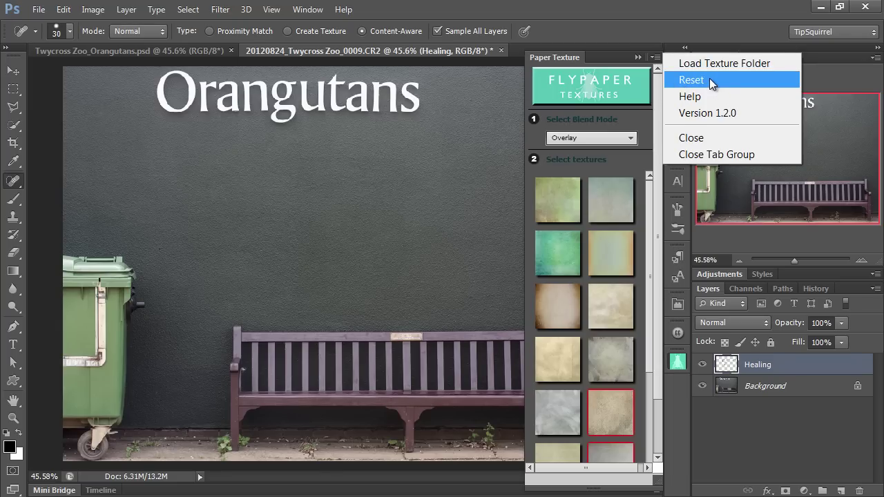
{"action": "left_click", "coordinate": [711, 80]}
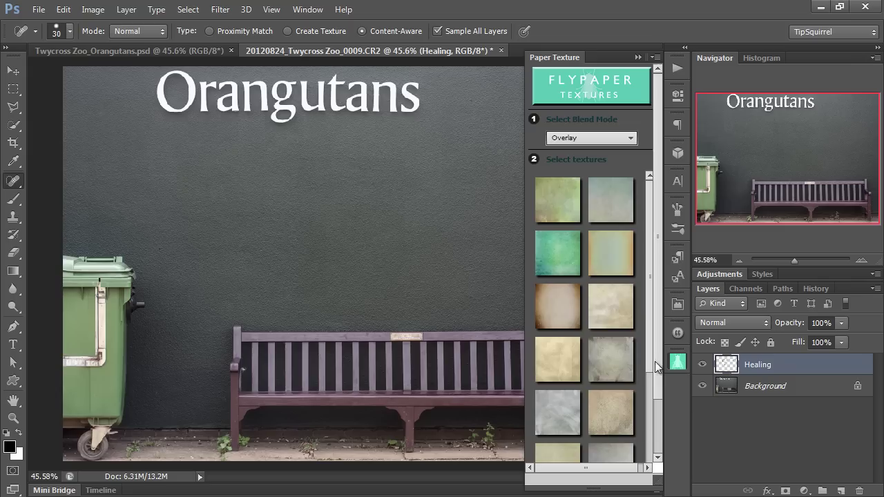
{"action": "left_click_drag", "start_coordinate": [648, 256], "coordinate": [646, 357]}
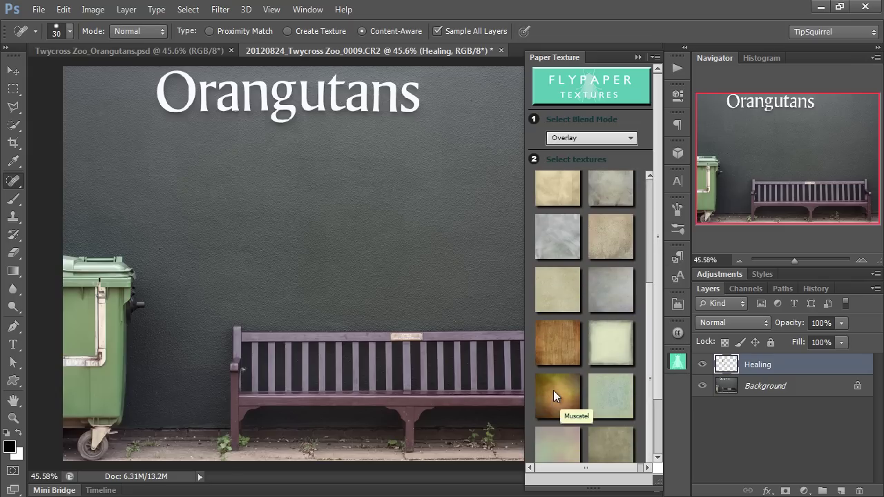
{"action": "left_click", "coordinate": [631, 140]}
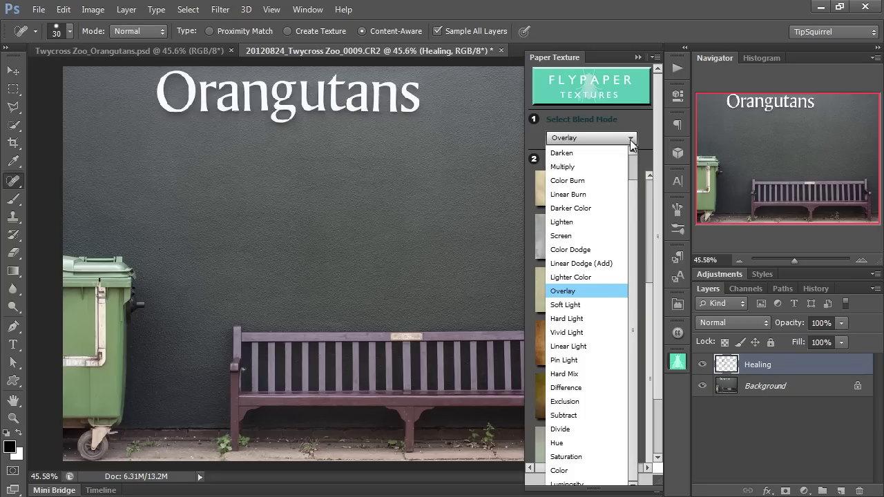
{"action": "left_click", "coordinate": [631, 141]}
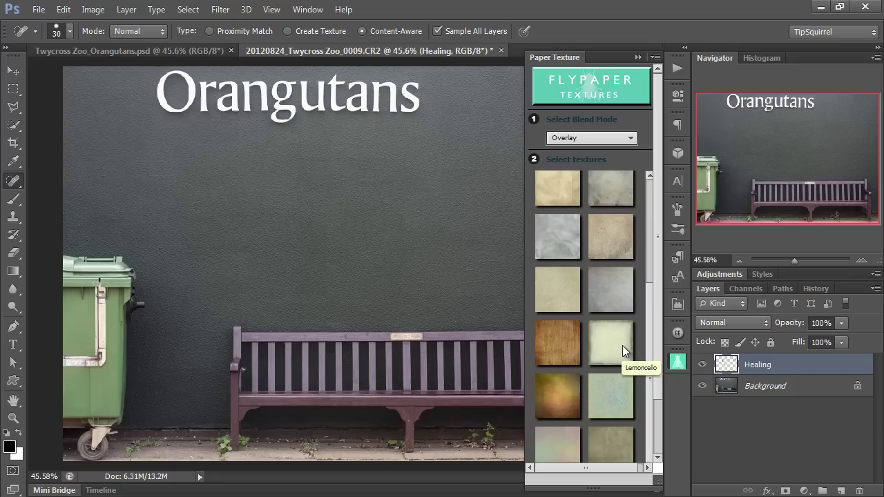
{"action": "left_click", "coordinate": [654, 58]}
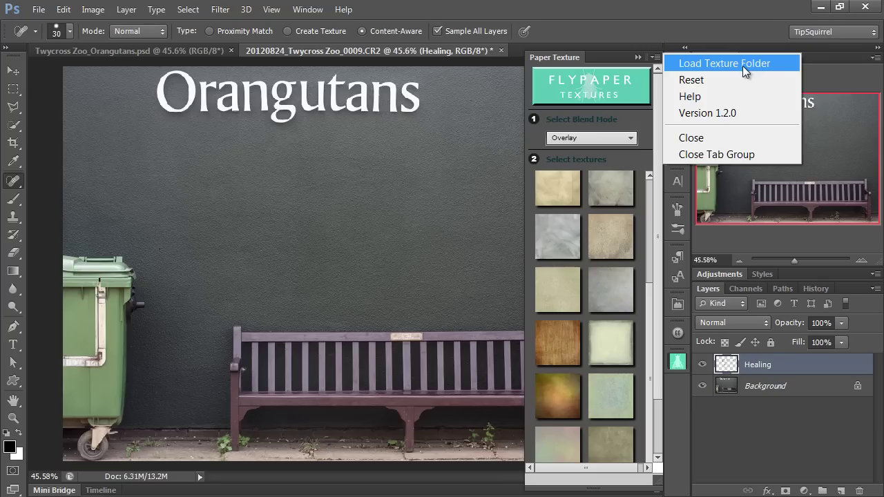
{"action": "left_click", "coordinate": [558, 59]}
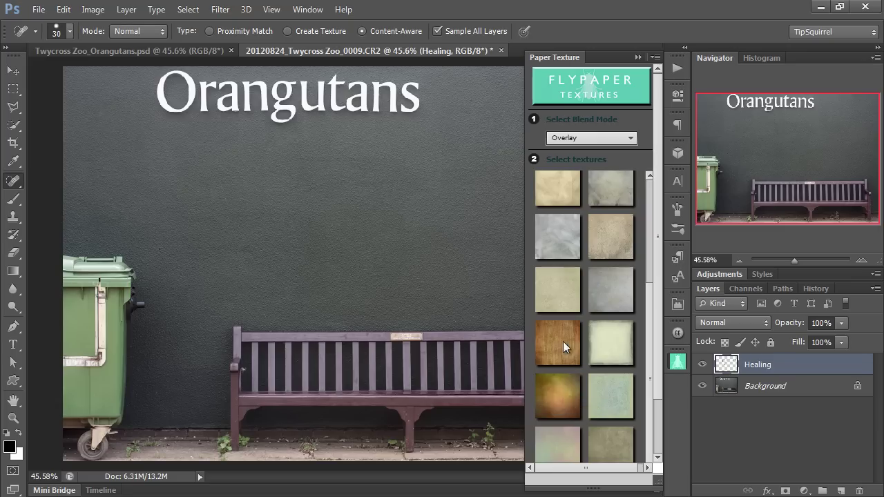
Step: Apply the Muscatel texture, compare it toggled on and off, and select the Healing layer
{"action": "left_click", "coordinate": [554, 389]}
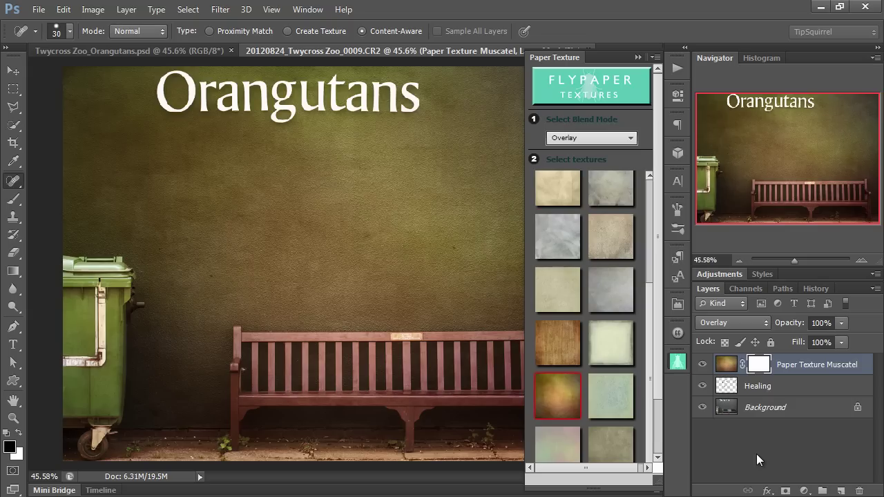
{"action": "left_click", "coordinate": [639, 56]}
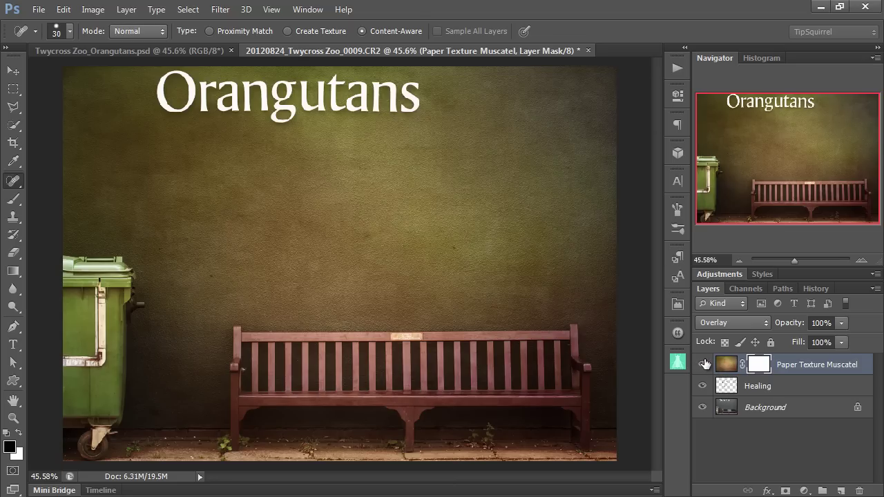
{"action": "left_click", "coordinate": [703, 364]}
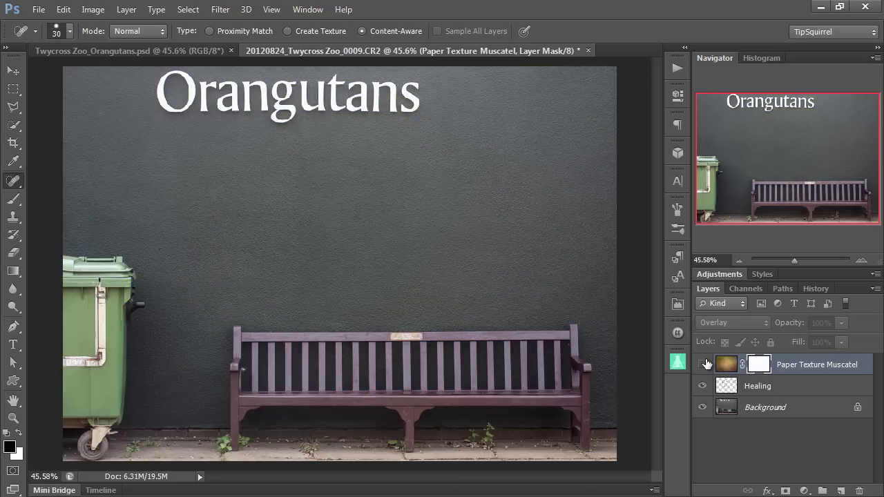
{"action": "left_click", "coordinate": [703, 364]}
{"action": "left_click", "coordinate": [704, 364]}
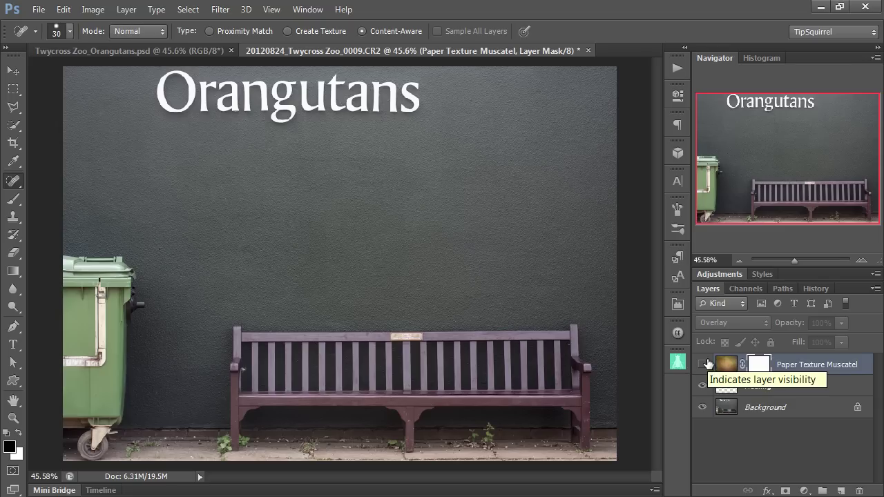
{"action": "left_click", "coordinate": [704, 364]}
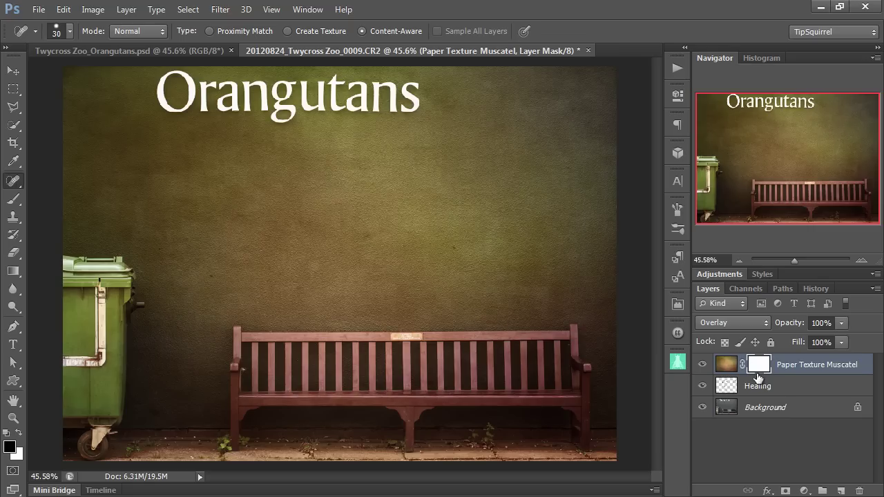
{"action": "left_click", "coordinate": [785, 387]}
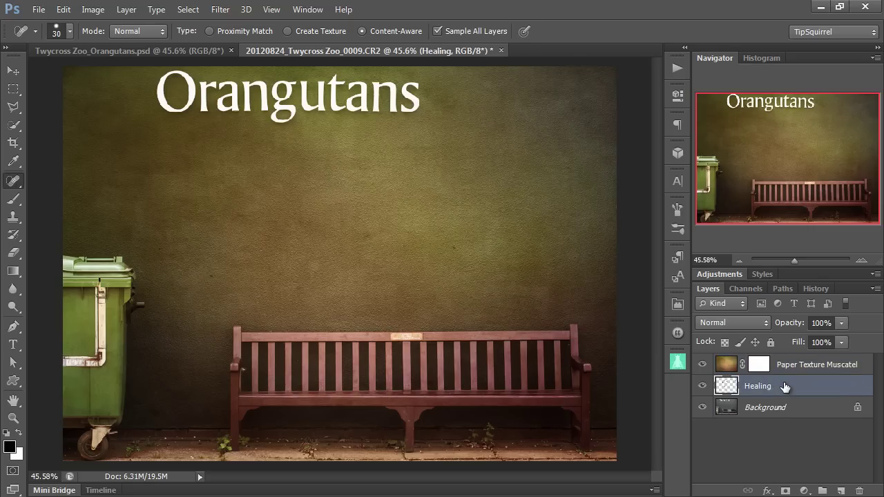
Step: Hide the texture, add Layer 1 filled with 50% Gray, and set it to Soft Light
{"action": "left_click", "coordinate": [704, 366]}
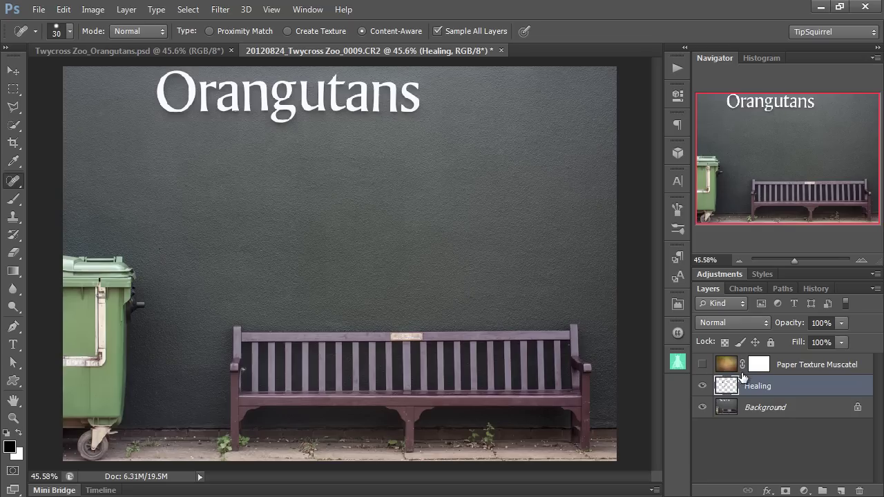
{"action": "left_click", "coordinate": [840, 491]}
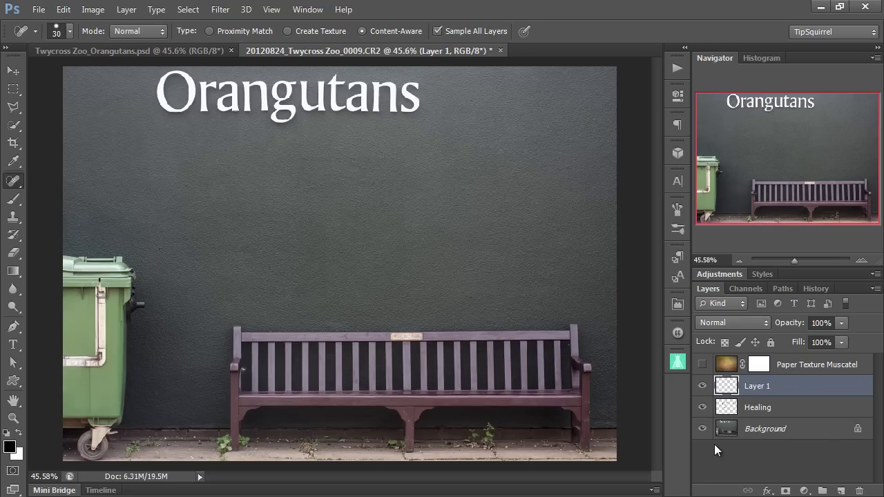
{"action": "key", "text": "shift+F5"}
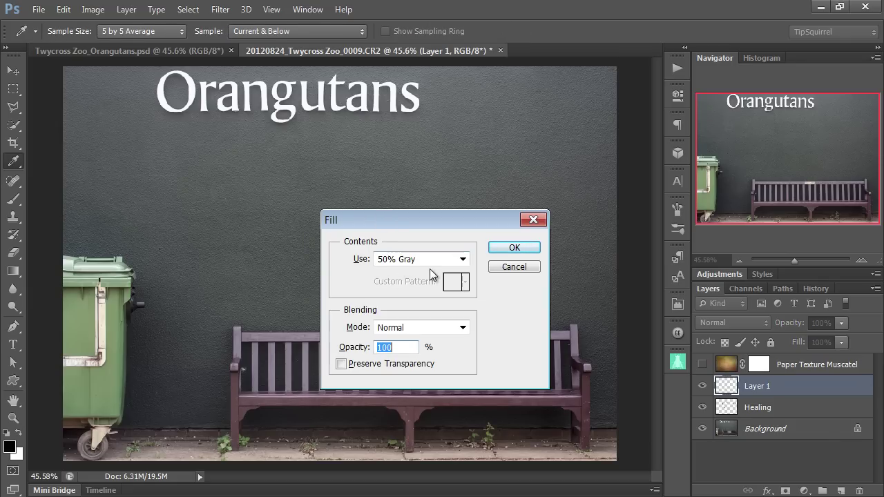
{"action": "left_click", "coordinate": [463, 266]}
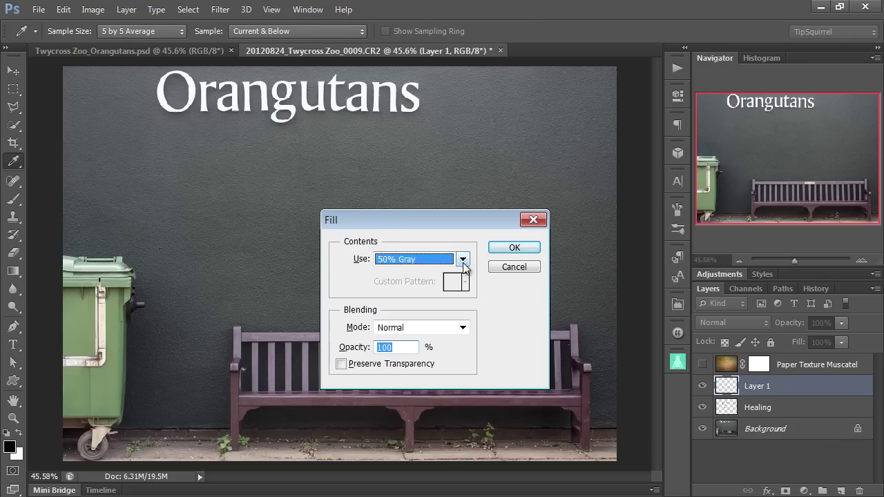
{"action": "left_click", "coordinate": [463, 263]}
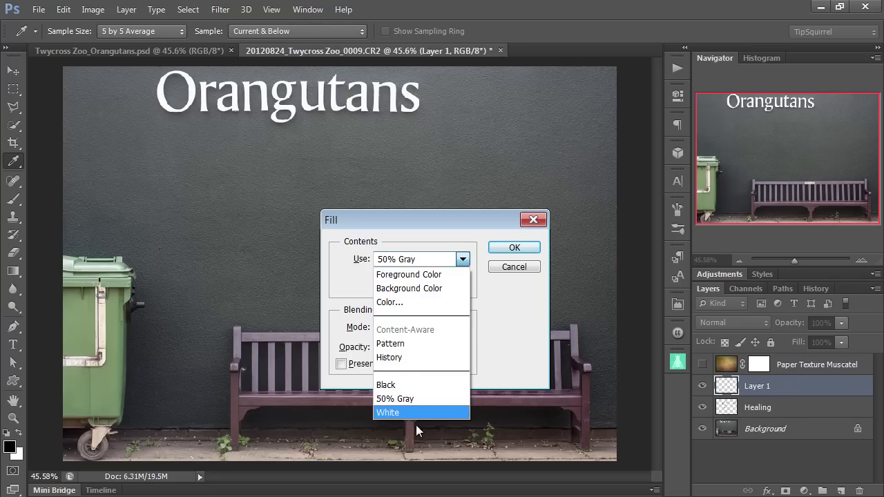
{"action": "left_click", "coordinate": [399, 399]}
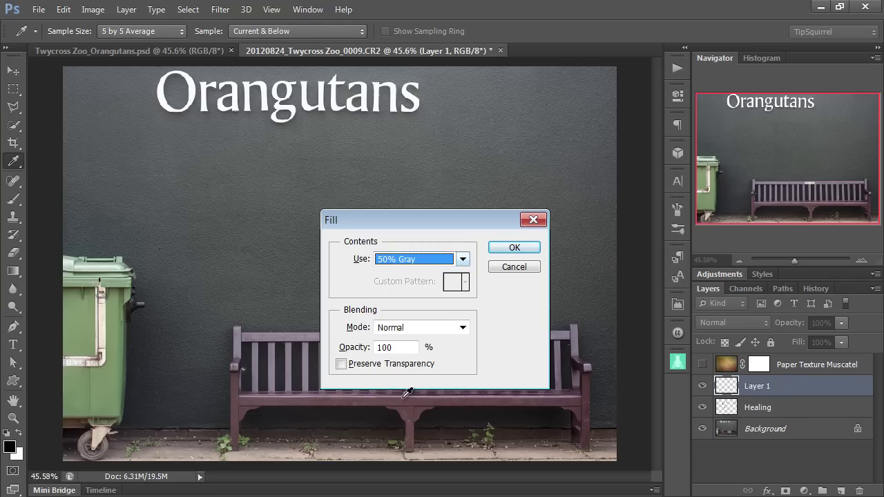
{"action": "left_click", "coordinate": [514, 249]}
{"action": "key", "text": "j"}
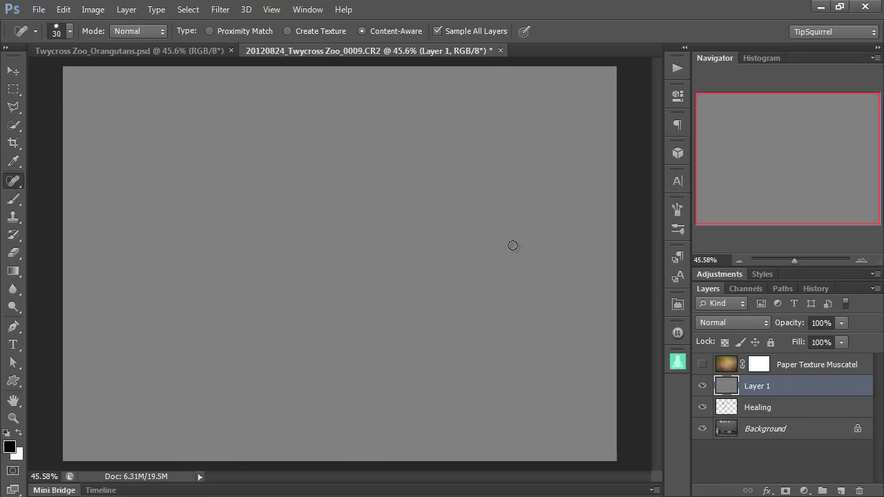
{"action": "left_click", "coordinate": [766, 323]}
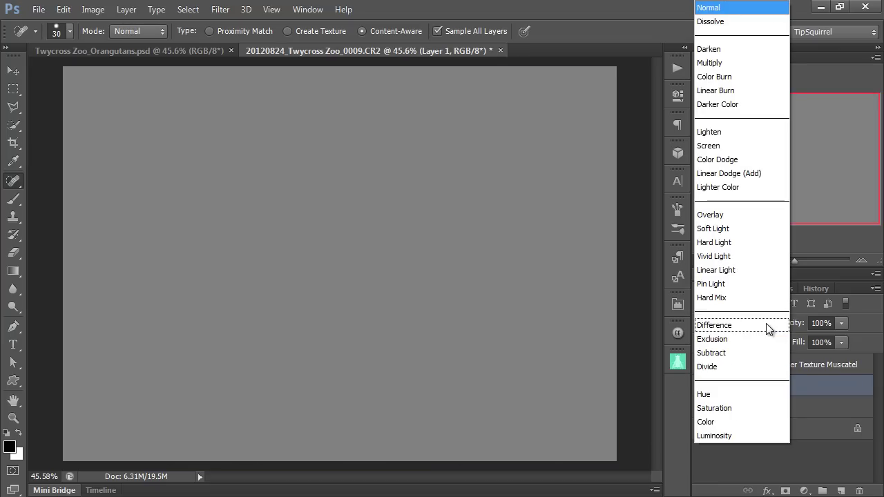
{"action": "left_click", "coordinate": [745, 233]}
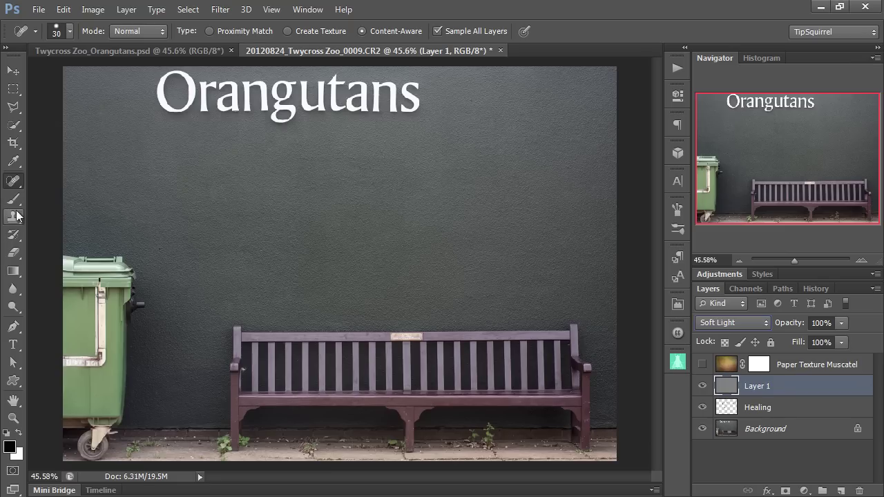
Step: Draw a radial gradient on Layer 1 spreading a light-centred vignette out from the bench
{"action": "left_click", "coordinate": [13, 272]}
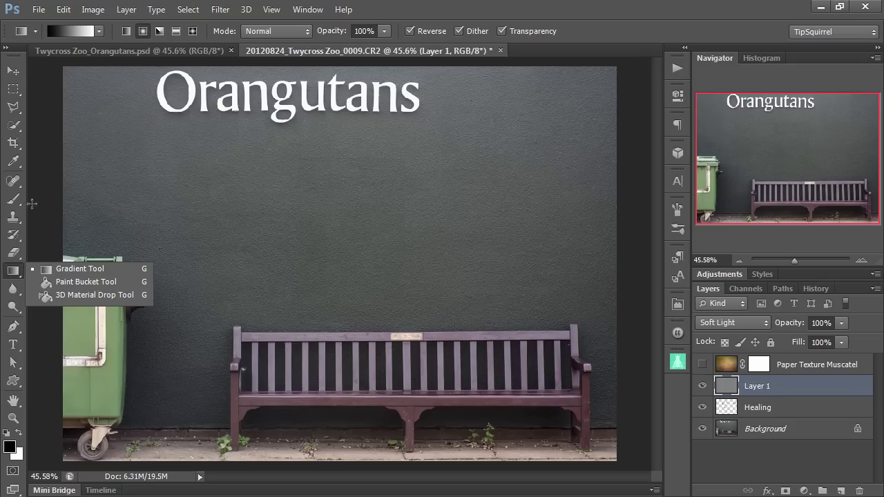
{"action": "left_click", "coordinate": [142, 32]}
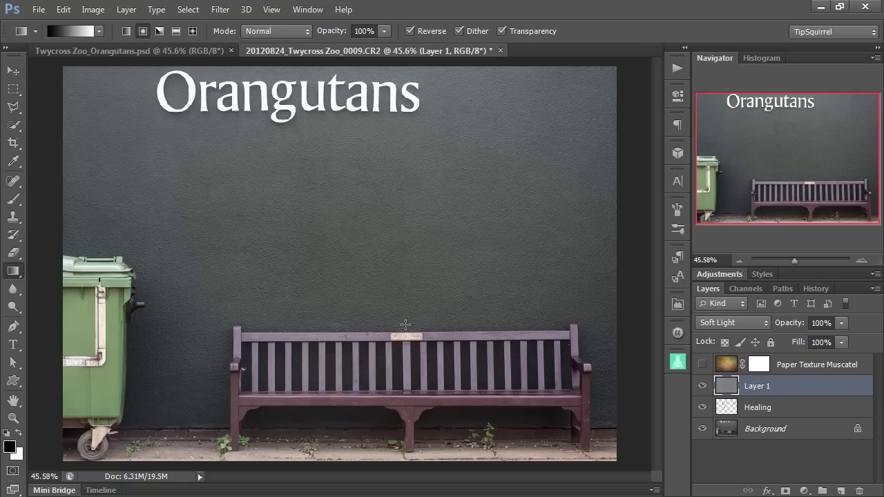
{"action": "left_click_drag", "start_coordinate": [405, 325], "coordinate": [231, 149]}
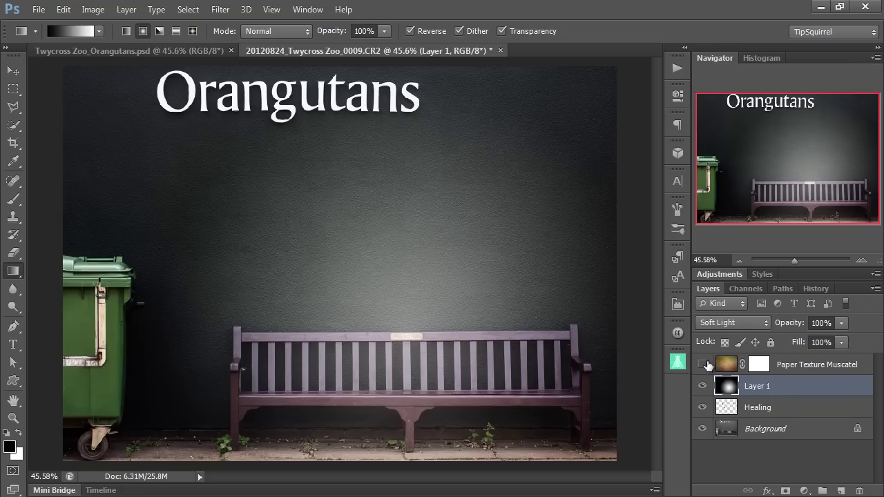
Step: Show the Muscatel texture layer and compare against the Background photo alone
{"action": "left_click", "coordinate": [703, 364]}
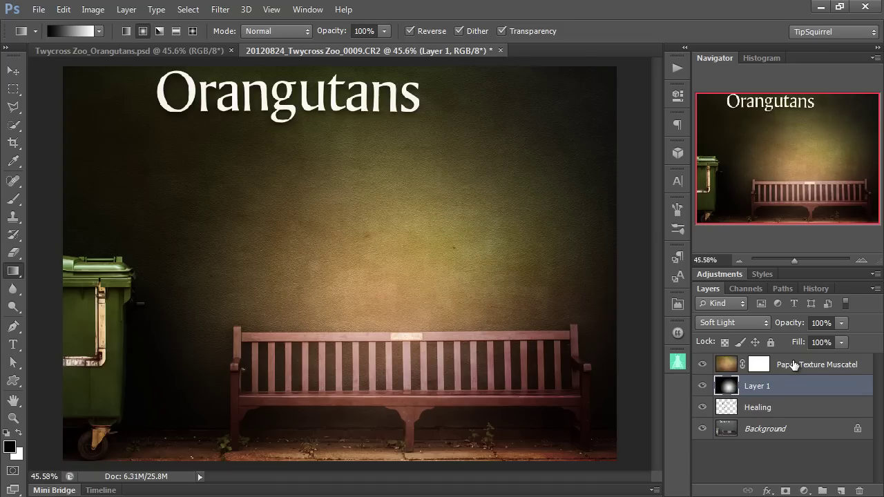
{"action": "left_click", "coordinate": [704, 429], "text": "alt"}
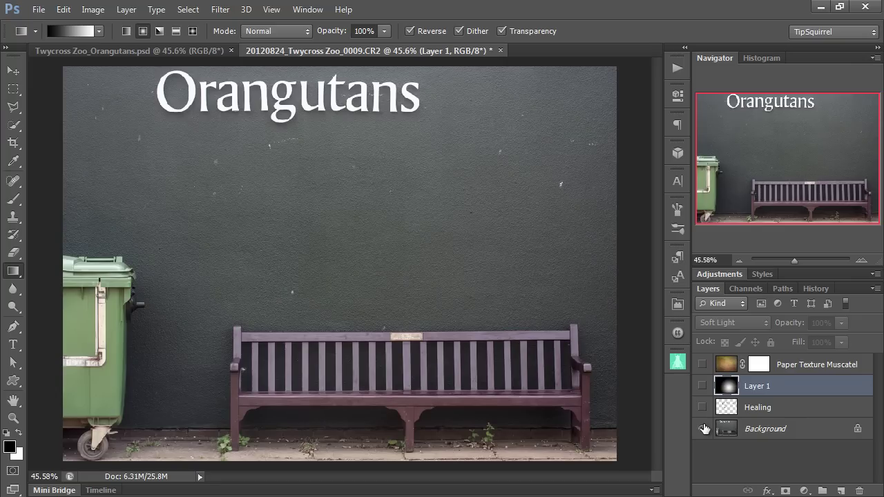
{"action": "left_click", "coordinate": [704, 429], "text": "alt"}
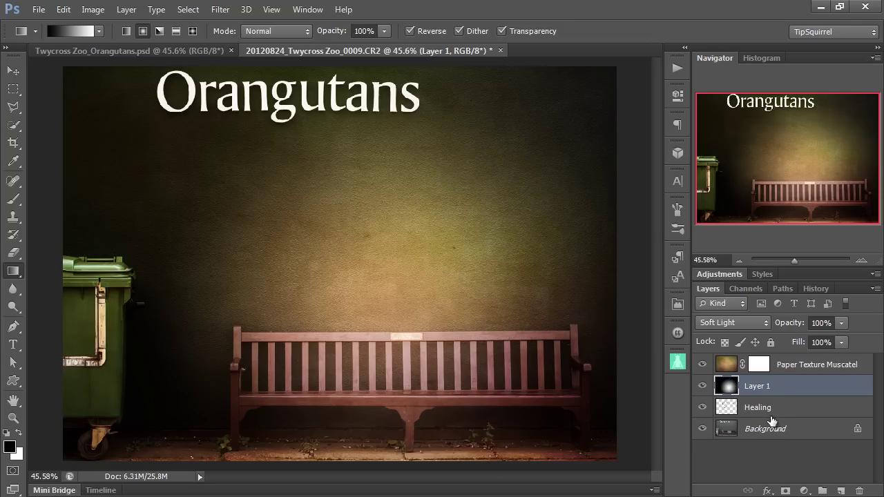
Step: Inspect the Red, Green and Blue channels, then duplicate Blue as a Blue copy channel
{"action": "left_click", "coordinate": [744, 290]}
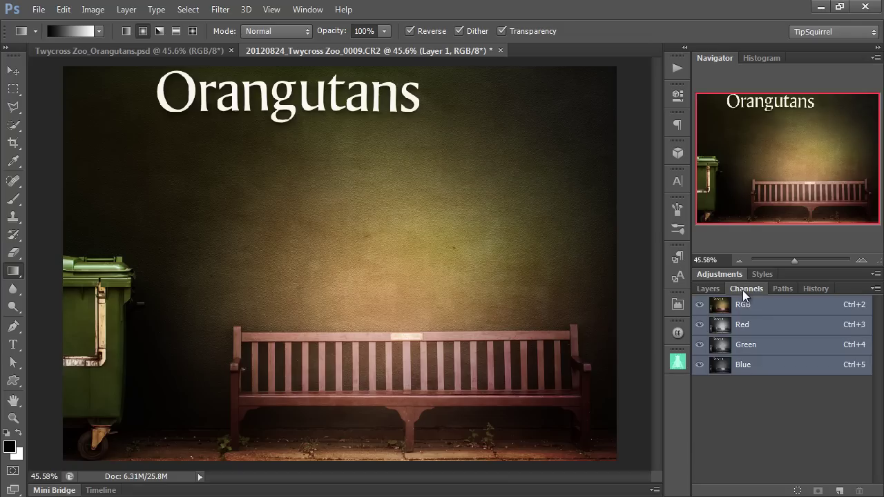
{"action": "left_click", "coordinate": [745, 330]}
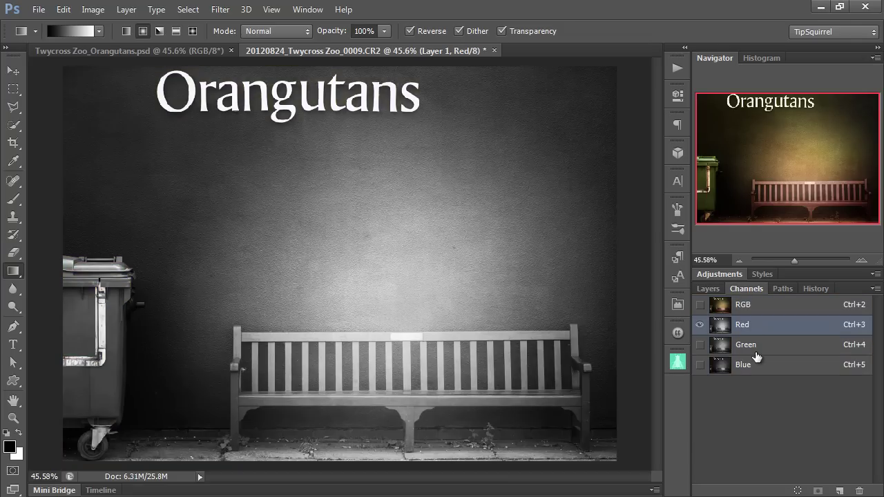
{"action": "left_click", "coordinate": [756, 353]}
{"action": "left_click", "coordinate": [763, 370]}
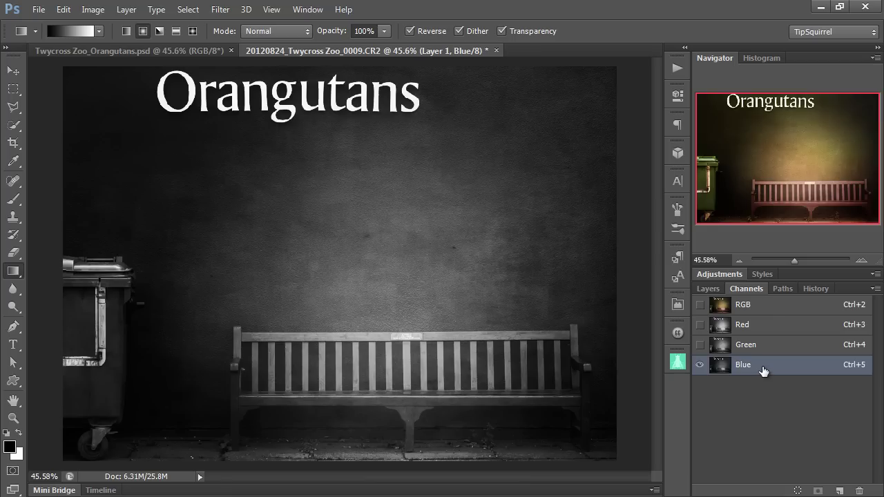
{"action": "right_click", "coordinate": [762, 371]}
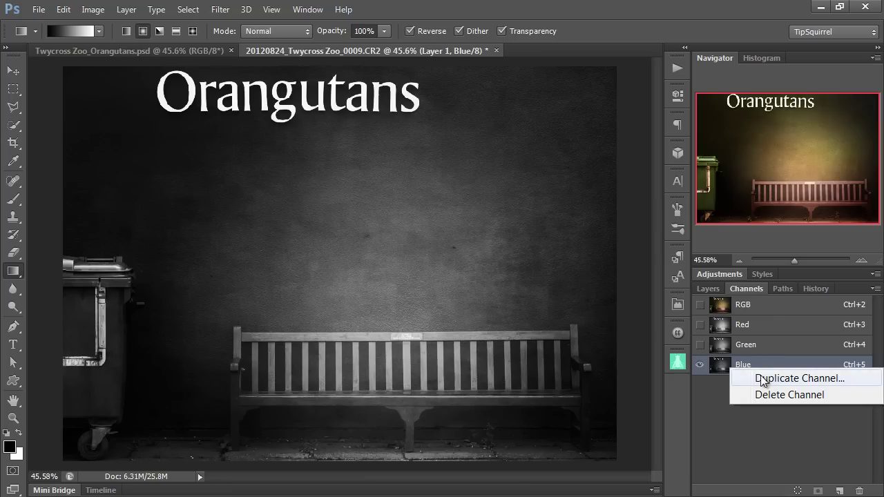
{"action": "left_click", "coordinate": [763, 379]}
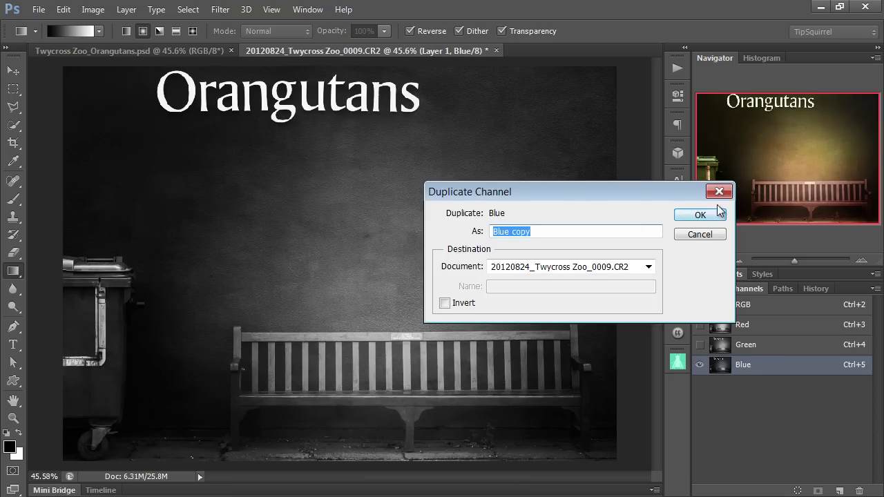
{"action": "left_click", "coordinate": [698, 216]}
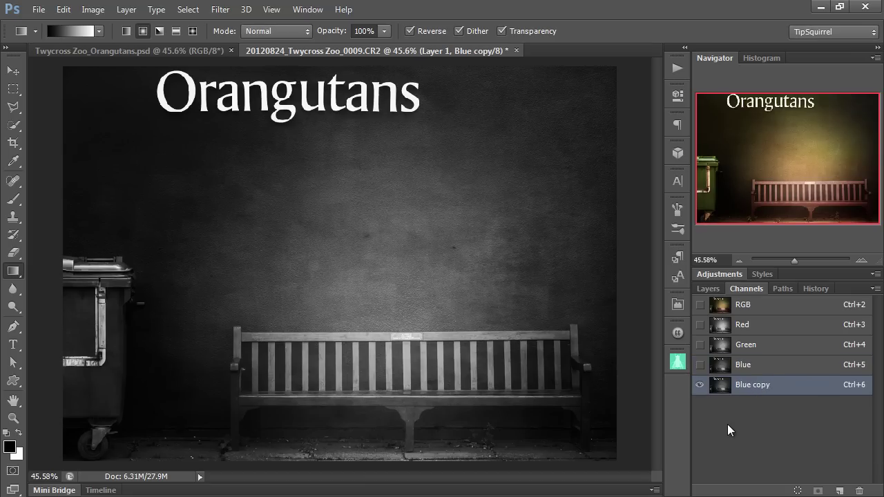
Step: Darken the Blue copy with Levels, raising the black input to 116
{"action": "key", "text": "ctrl+l"}
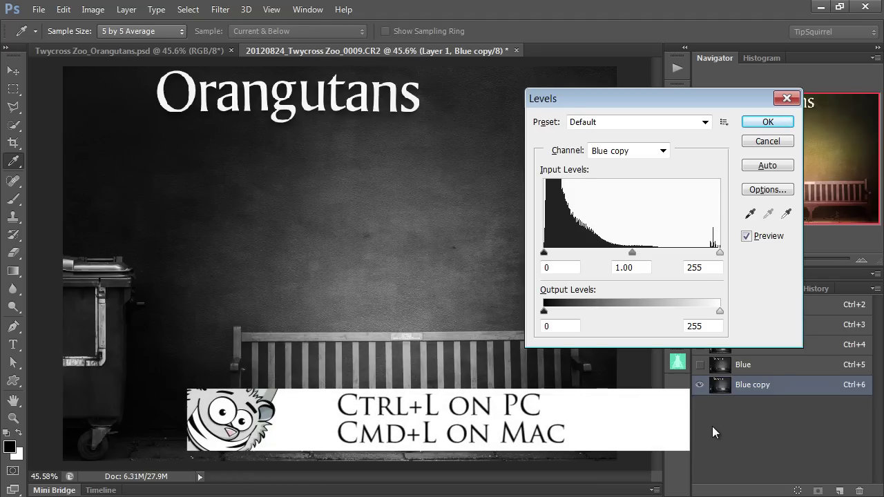
{"action": "left_click", "coordinate": [695, 363]}
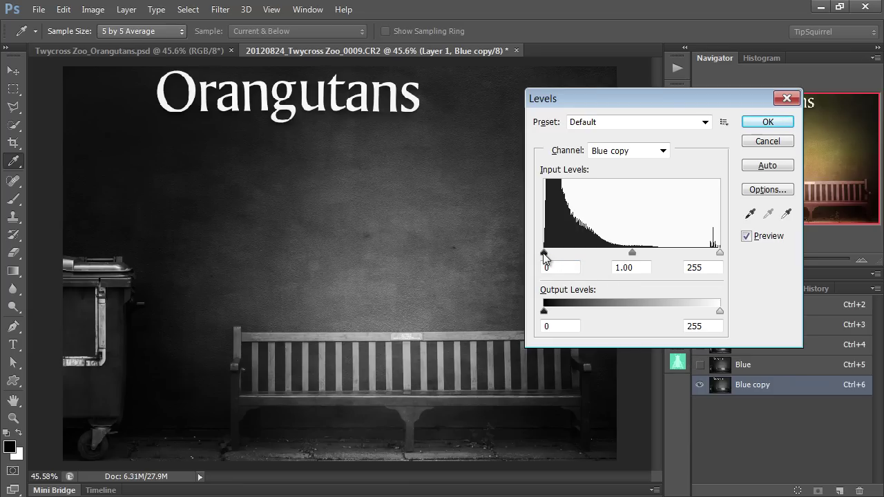
{"action": "left_click_drag", "start_coordinate": [544, 257], "coordinate": [624, 255]}
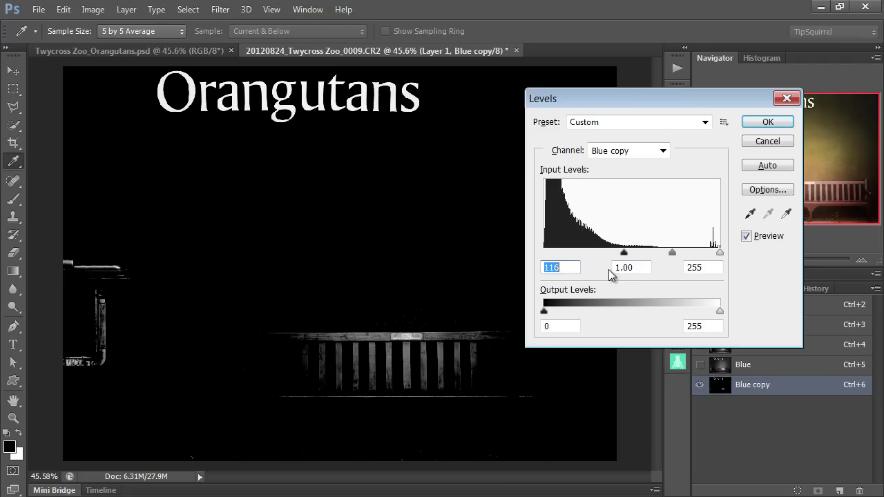
{"action": "left_click", "coordinate": [767, 124]}
{"action": "key", "text": "g"}
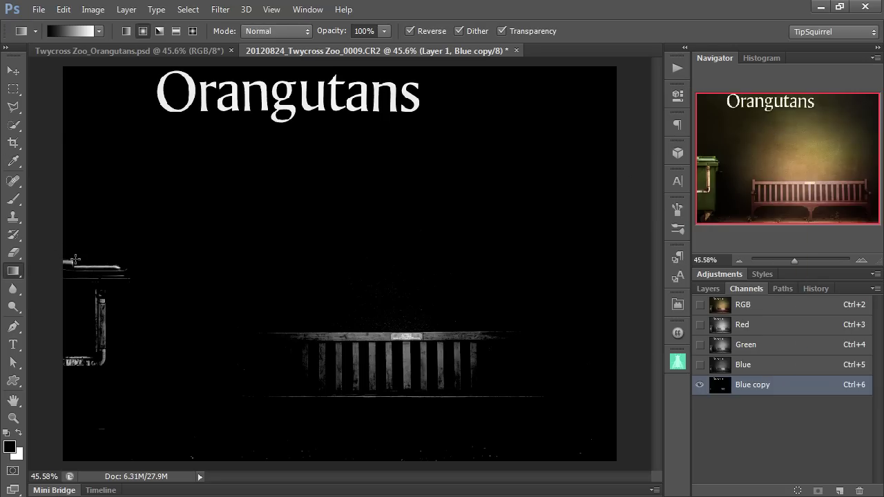
Step: Select everything below the Orangutans title with the Polygonal Lasso and fill it with black
{"action": "left_click", "coordinate": [11, 108]}
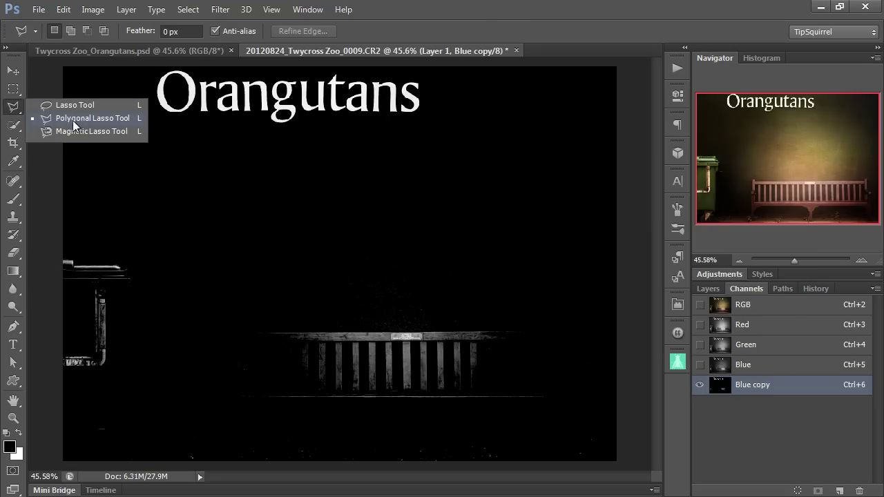
{"action": "left_click", "coordinate": [74, 125]}
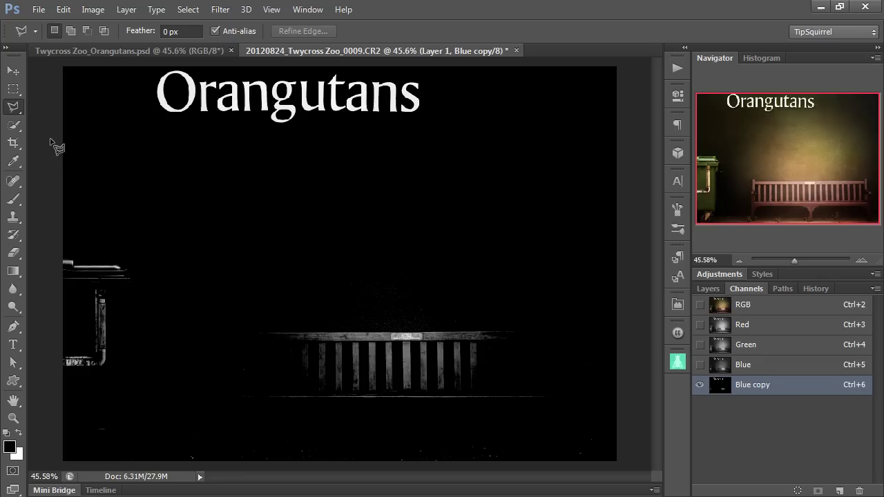
{"action": "left_click", "coordinate": [50, 139]}
{"action": "left_click", "coordinate": [634, 177]}
{"action": "left_click", "coordinate": [633, 470]}
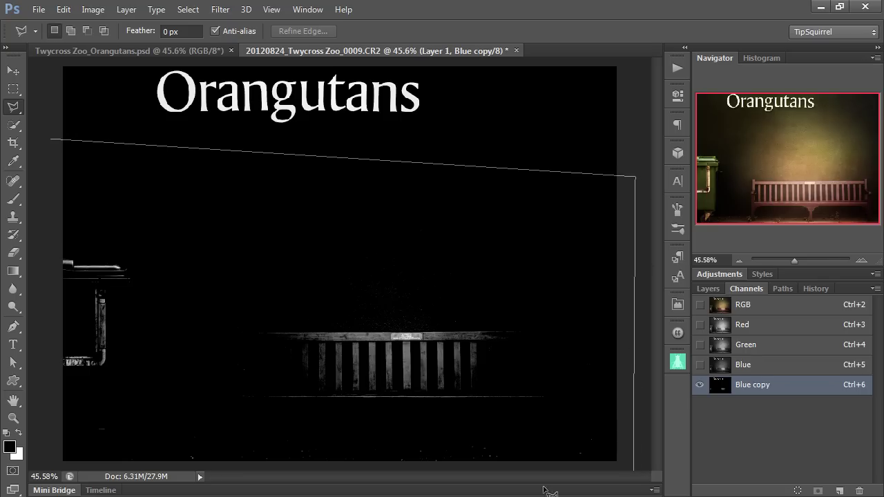
{"action": "left_click", "coordinate": [35, 472]}
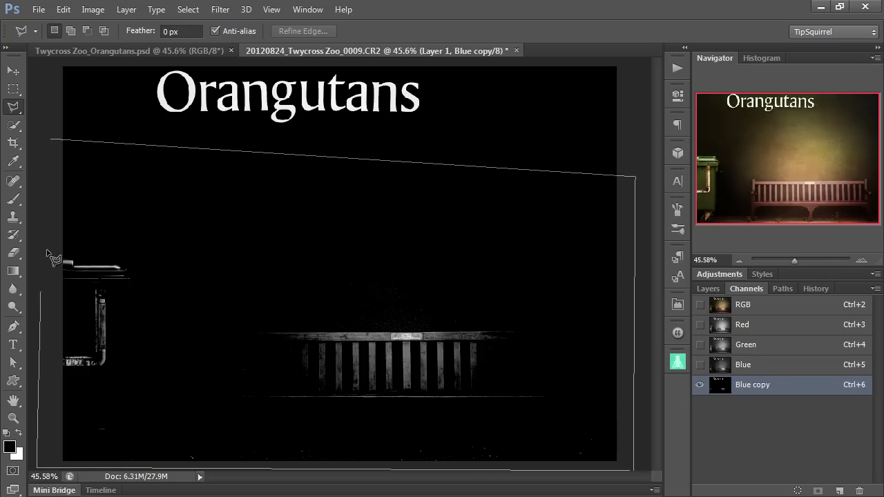
{"action": "left_click", "coordinate": [50, 140]}
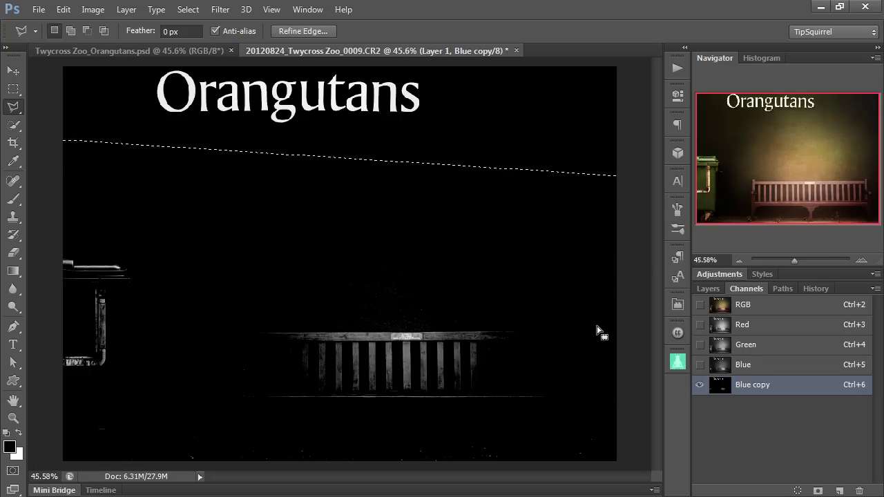
{"action": "key", "text": "alt+BackSpace"}
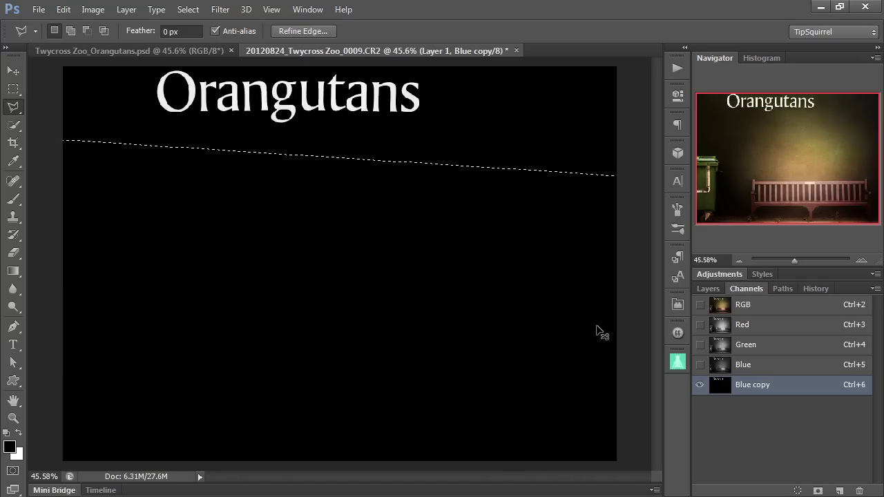
{"action": "key", "text": "ctrl+d"}
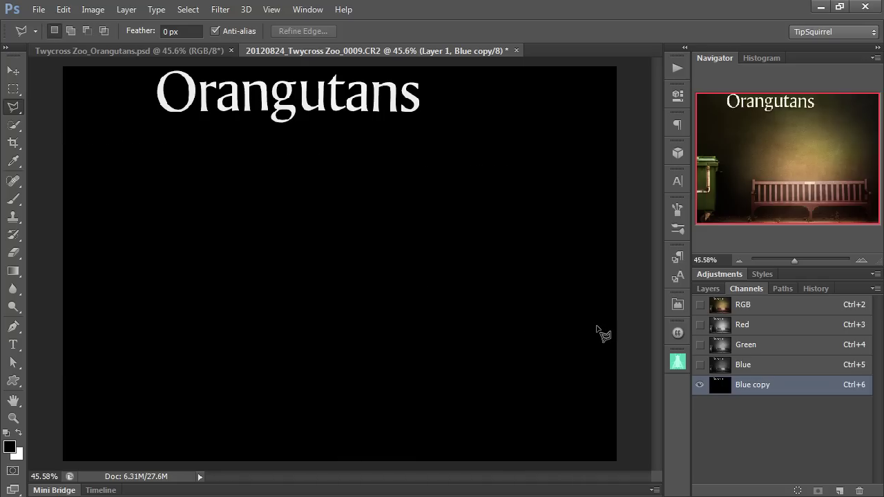
Step: Load the Blue copy channel as a selection on the RGB composite and return to Layers
{"action": "left_click", "coordinate": [725, 390], "text": "ctrl"}
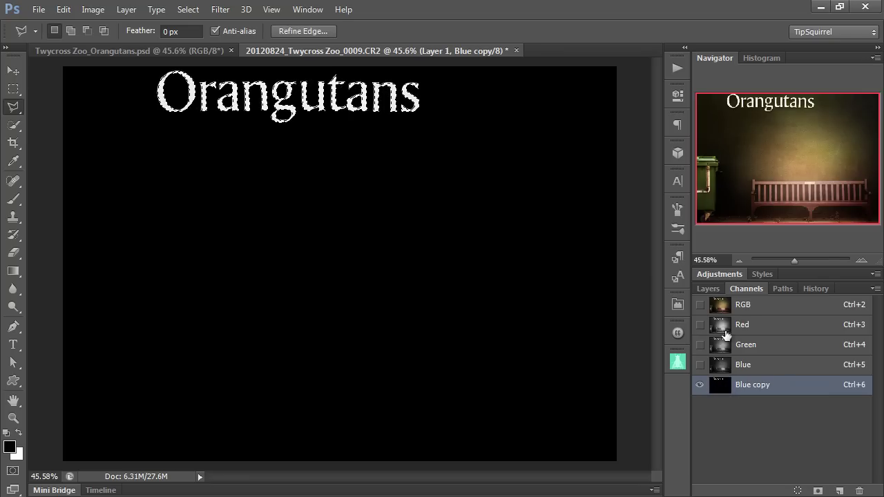
{"action": "left_click", "coordinate": [752, 306]}
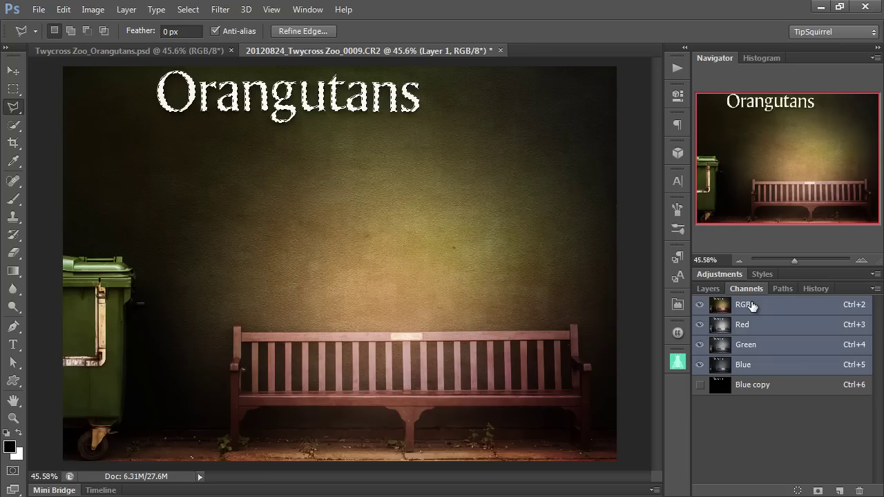
{"action": "left_click", "coordinate": [708, 287]}
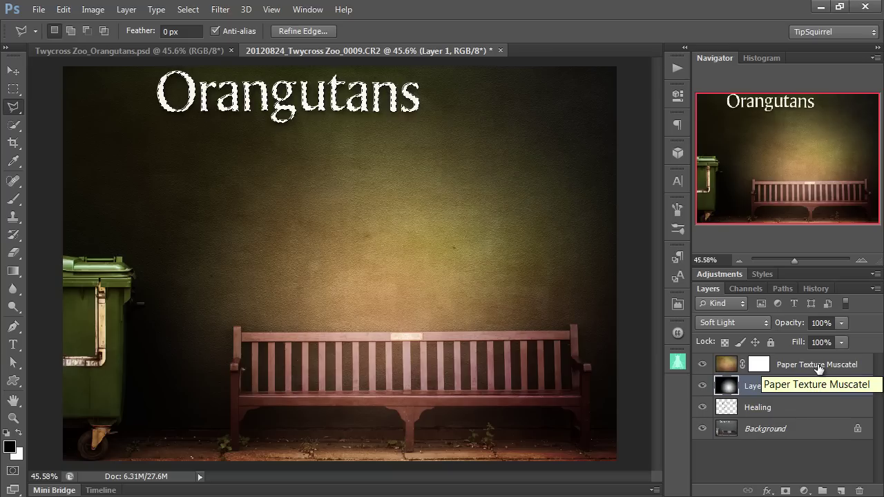
Step: Add a new empty layer above Healing, deselect, and name the layer Lettering
{"action": "left_click", "coordinate": [791, 409]}
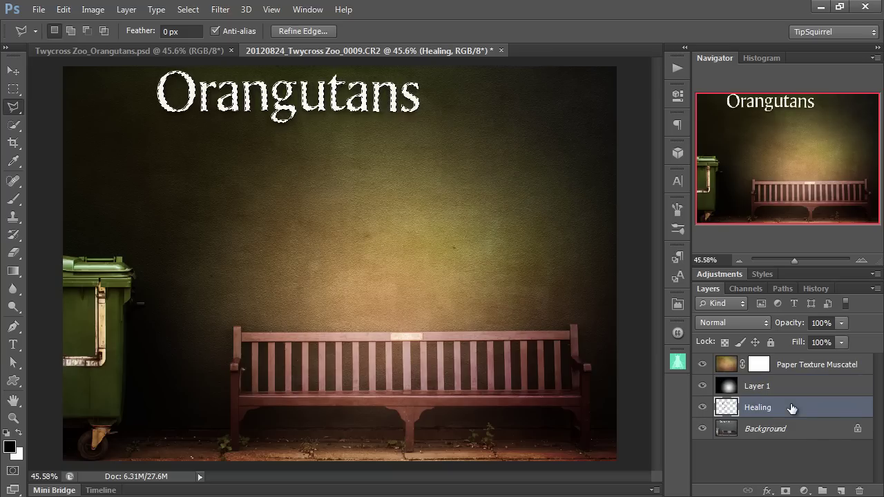
{"action": "left_click", "coordinate": [840, 490]}
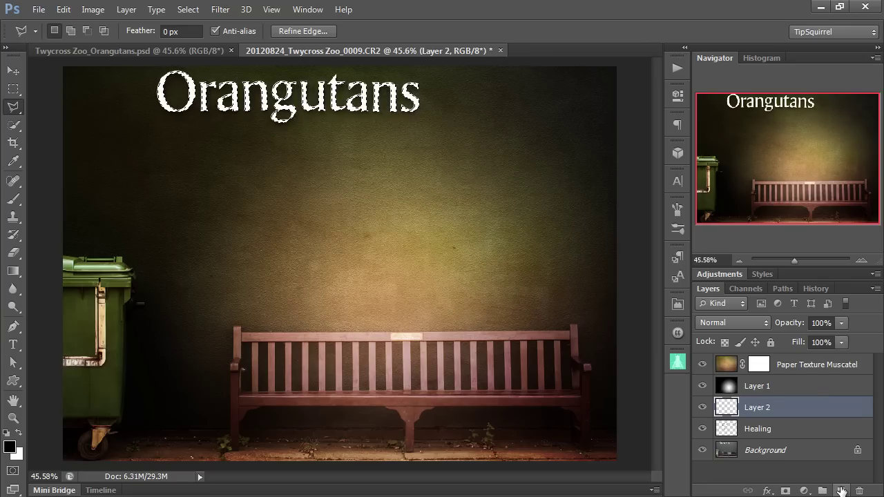
{"action": "key", "text": "ctrl+d"}
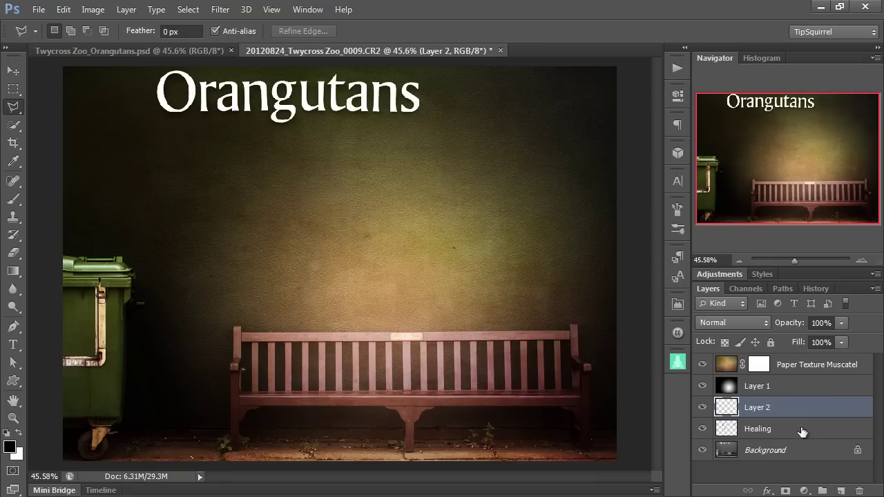
{"action": "double_click", "coordinate": [753, 407]}
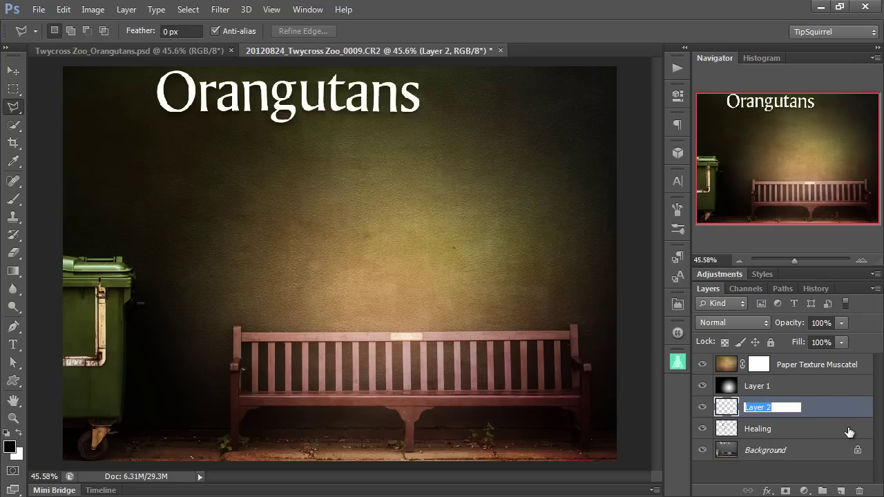
{"action": "type", "text": "Lettering"}
{"action": "key", "text": "Return"}
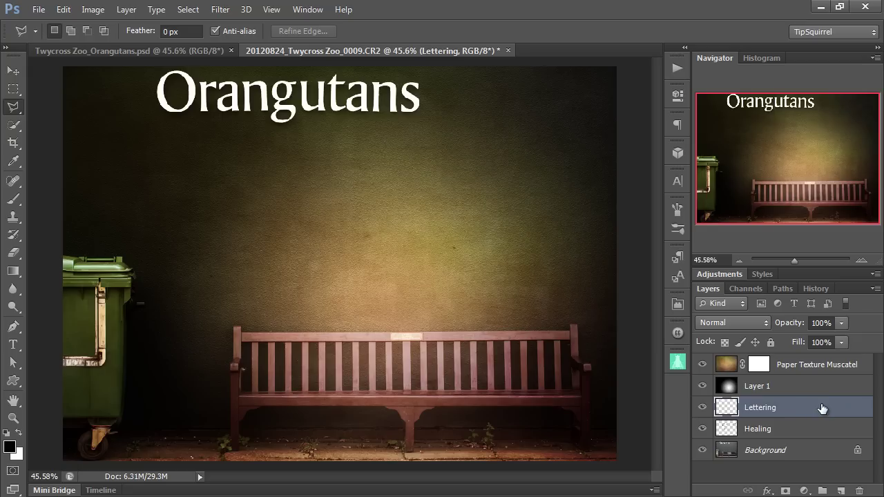
Step: Give Lettering a Drop Shadow with its own angle of about -62°, plus a Gradient Overlay
{"action": "double_click", "coordinate": [822, 408]}
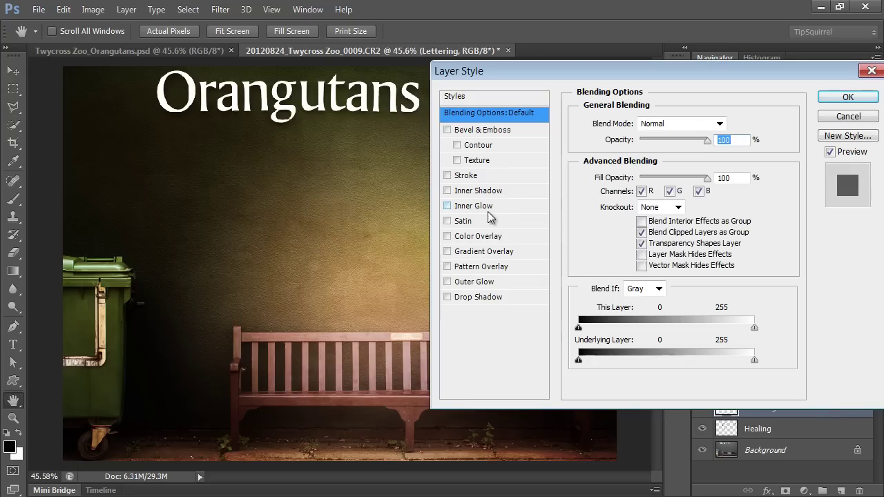
{"action": "left_click", "coordinate": [478, 296]}
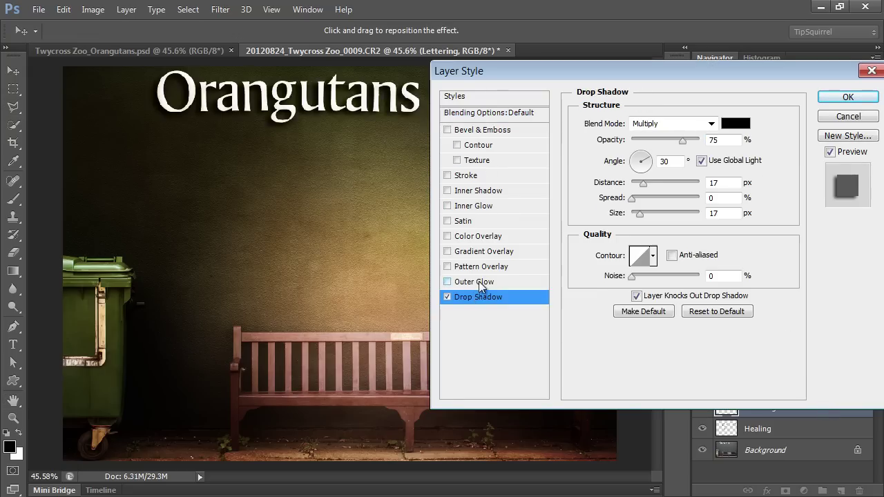
{"action": "left_click", "coordinate": [702, 160]}
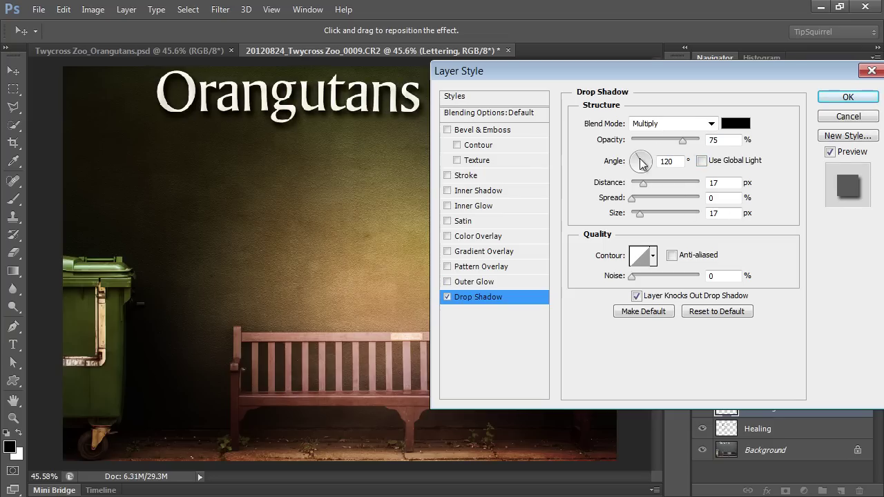
{"action": "left_click_drag", "start_coordinate": [639, 167], "coordinate": [648, 175]}
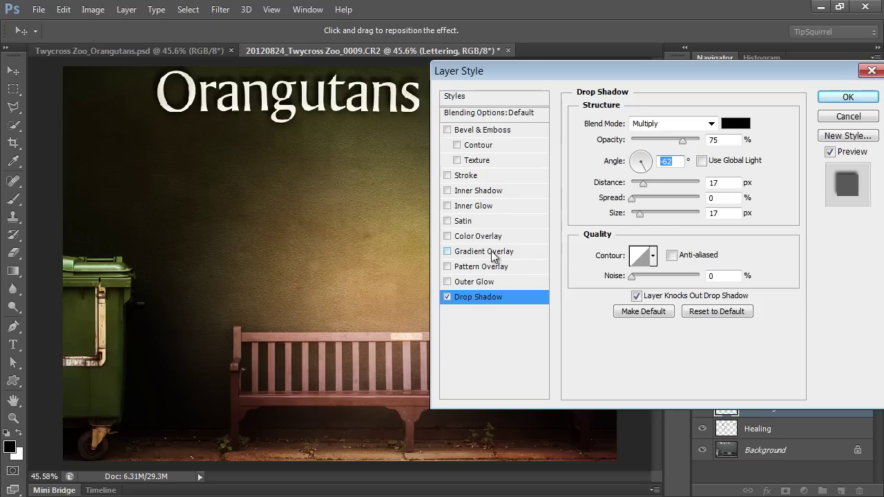
{"action": "left_click", "coordinate": [491, 250]}
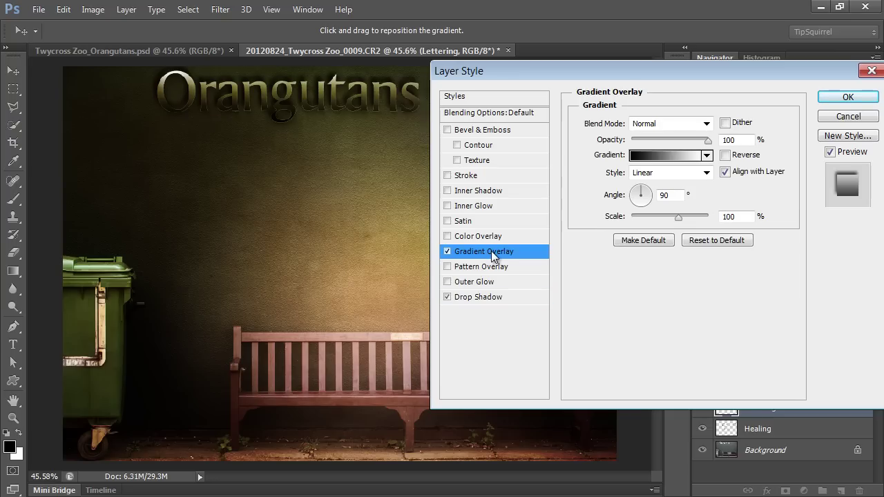
Step: Keep the overlay style Linear, set its angle to -86° and opacity to 21%
{"action": "left_click", "coordinate": [657, 174]}
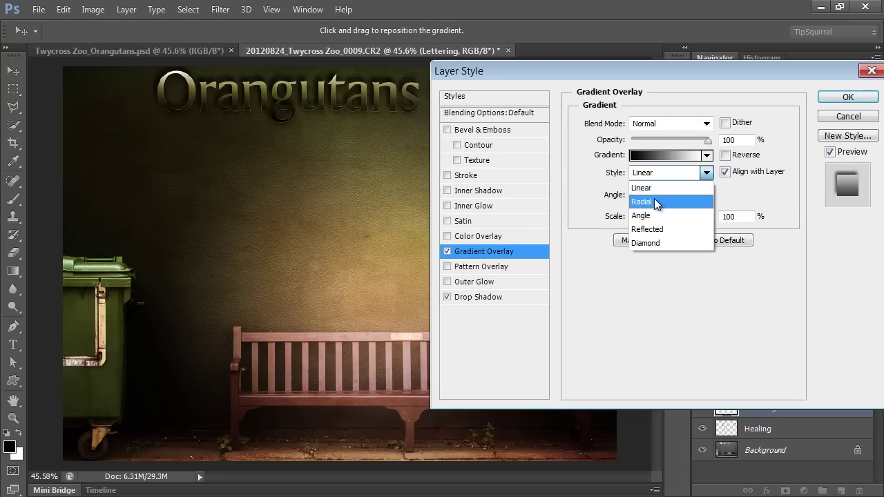
{"action": "left_click", "coordinate": [653, 186]}
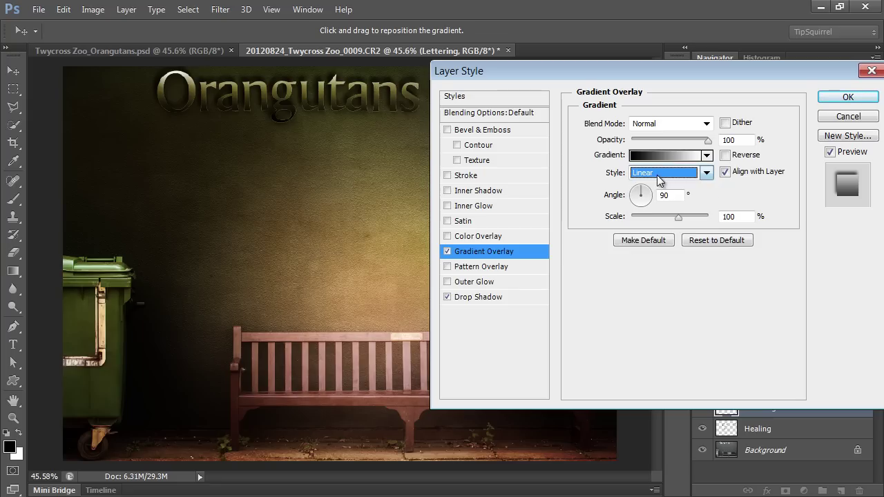
{"action": "left_click_drag", "start_coordinate": [647, 195], "coordinate": [642, 208]}
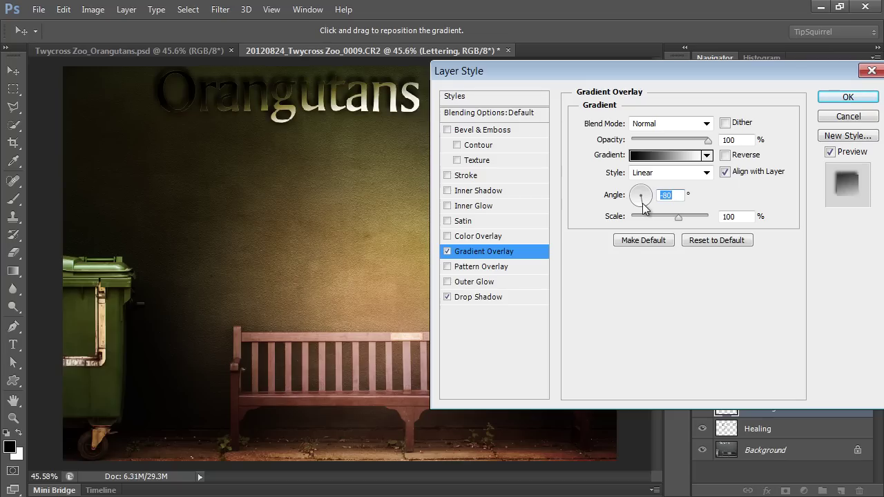
{"action": "key", "text": "Down"}
{"action": "key", "text": "Down"}
{"action": "key", "text": "Down"}
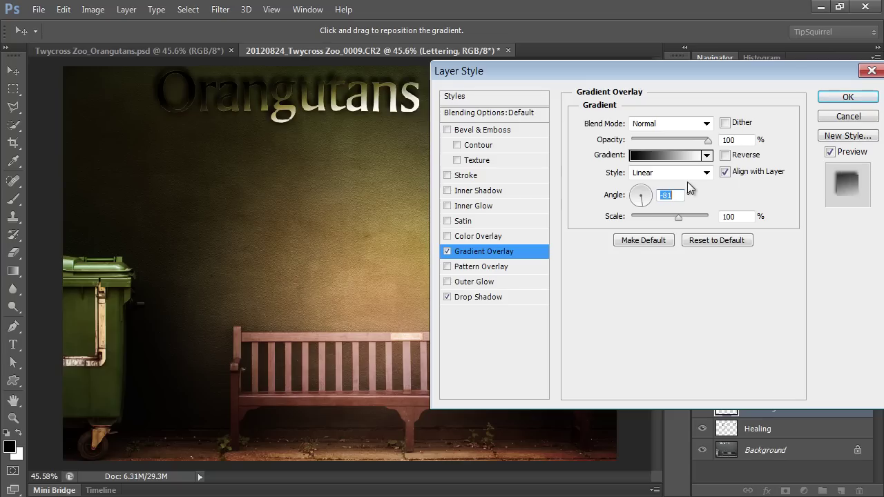
{"action": "key", "text": "Down"}
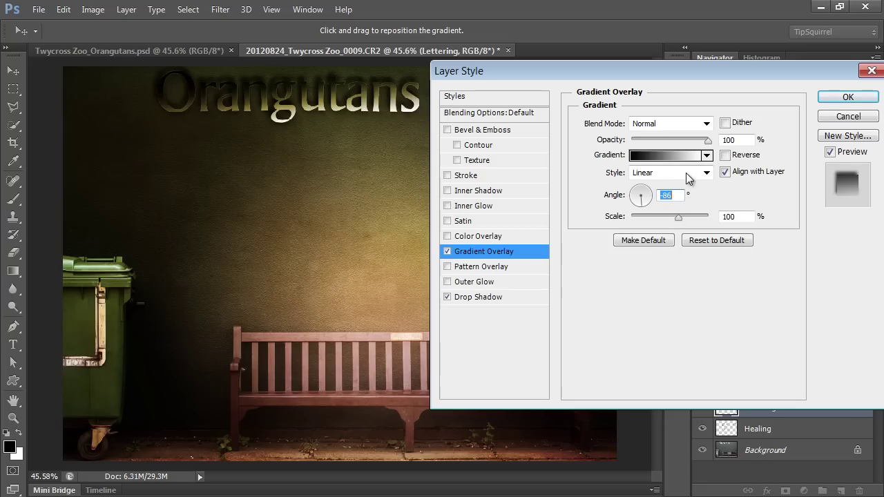
{"action": "left_click_drag", "start_coordinate": [707, 140], "coordinate": [647, 144]}
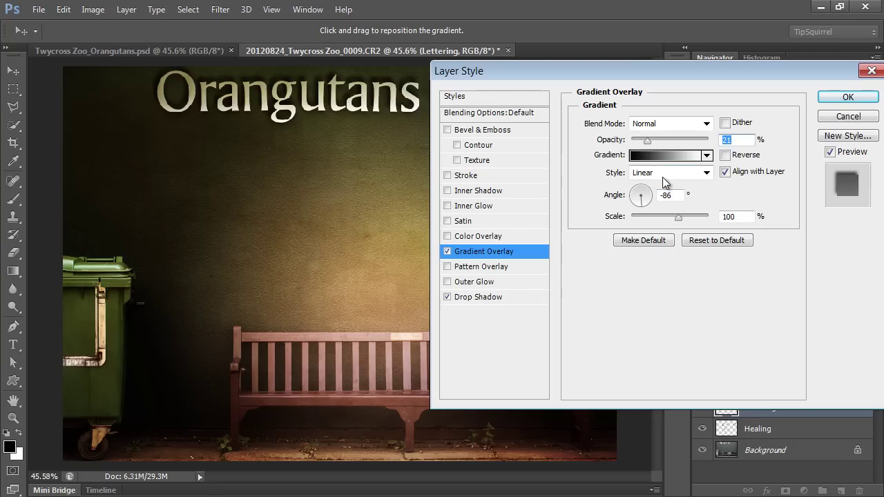
Step: Apply the lettering effects and toggle each layer's visibility off and back on to compare
{"action": "left_click", "coordinate": [848, 98]}
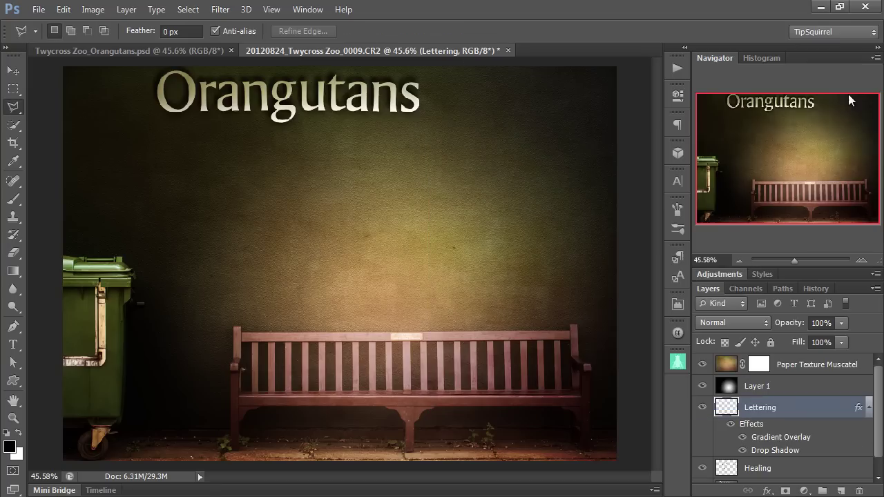
{"action": "scroll", "coordinate": [727, 395], "scroll_direction": "down", "scroll_amount": 1}
{"action": "scroll", "coordinate": [703, 373], "scroll_direction": "up", "scroll_amount": 1}
{"action": "left_click", "coordinate": [703, 363]}
{"action": "left_click", "coordinate": [702, 386]}
{"action": "left_click", "coordinate": [702, 408]}
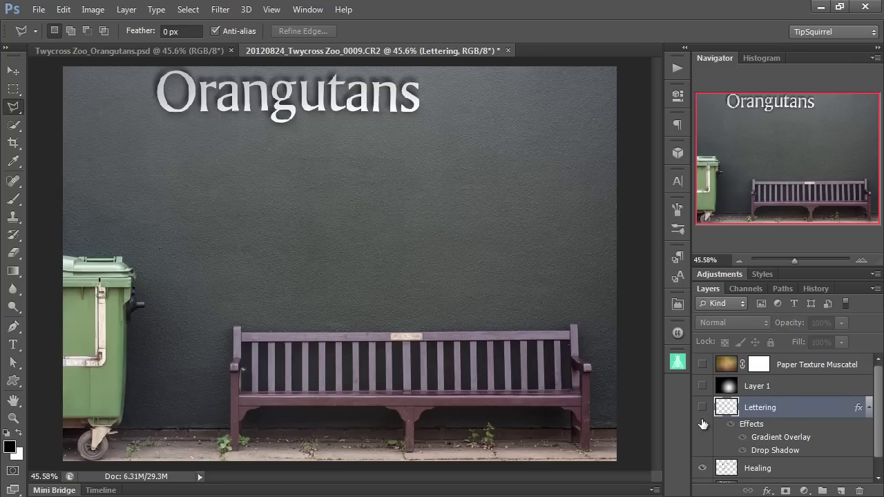
{"action": "scroll", "coordinate": [704, 428], "scroll_direction": "down", "scroll_amount": 1}
{"action": "left_click", "coordinate": [702, 451]}
{"action": "left_click", "coordinate": [703, 473]}
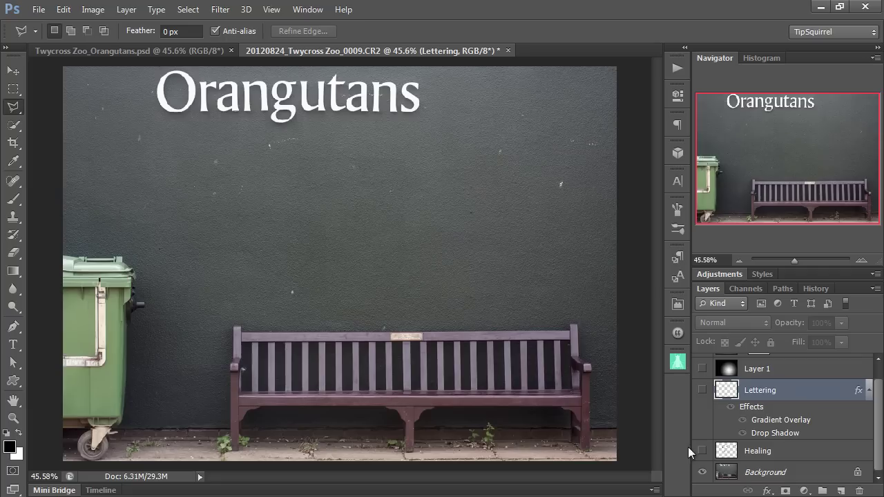
{"action": "left_click", "coordinate": [702, 472]}
{"action": "left_click", "coordinate": [701, 451]}
{"action": "scroll", "coordinate": [701, 449], "scroll_direction": "up", "scroll_amount": 1}
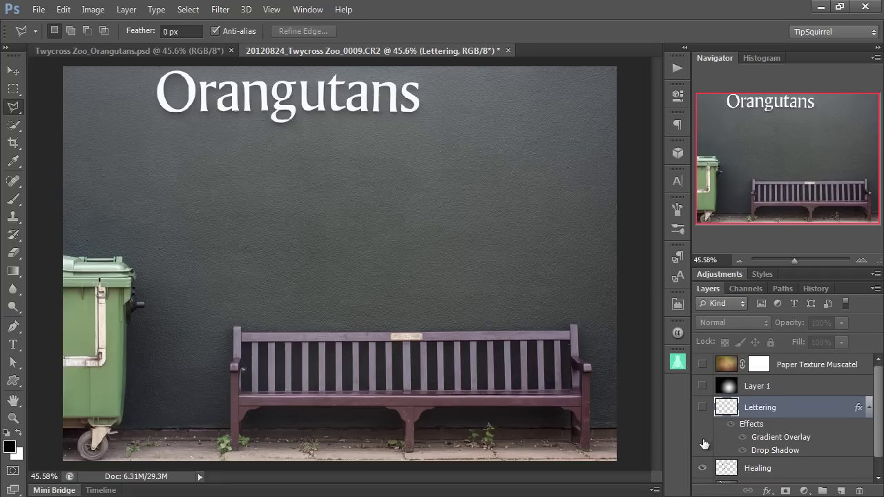
{"action": "left_click", "coordinate": [703, 407]}
{"action": "left_click", "coordinate": [703, 386]}
{"action": "left_click", "coordinate": [702, 364]}
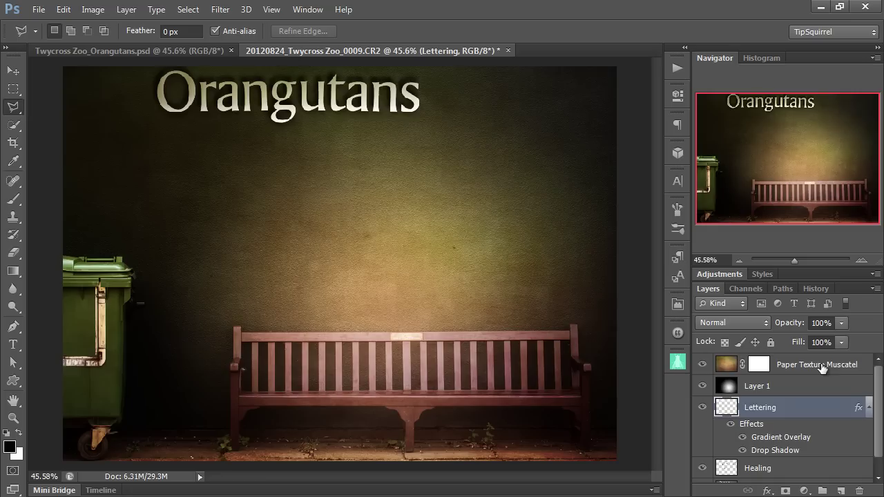
Step: Select all layers from Paper Texture Muscatel to Background and convert them into one smart object
{"action": "left_click", "coordinate": [823, 366]}
{"action": "scroll", "coordinate": [800, 404], "scroll_direction": "down", "scroll_amount": 1}
{"action": "scroll", "coordinate": [790, 386], "scroll_direction": "up", "scroll_amount": 1}
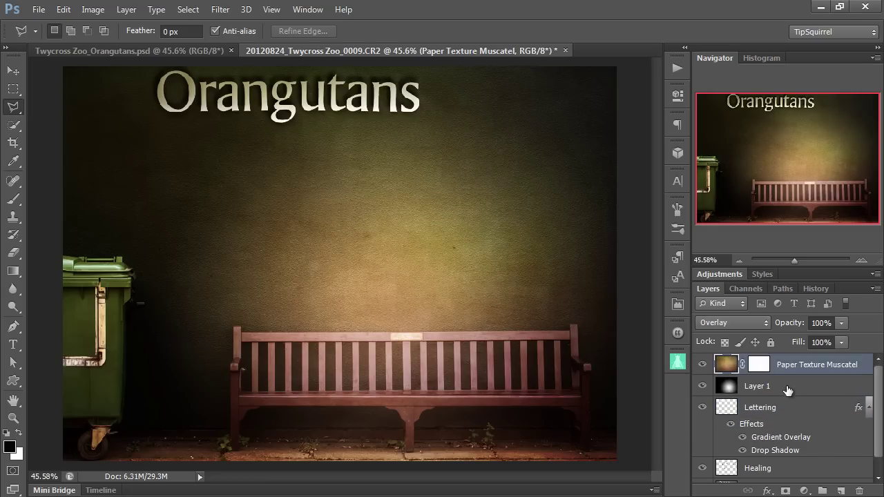
{"action": "scroll", "coordinate": [780, 428], "scroll_direction": "down", "scroll_amount": 1}
{"action": "left_click", "coordinate": [788, 473], "text": "shift"}
{"action": "right_click", "coordinate": [788, 473]}
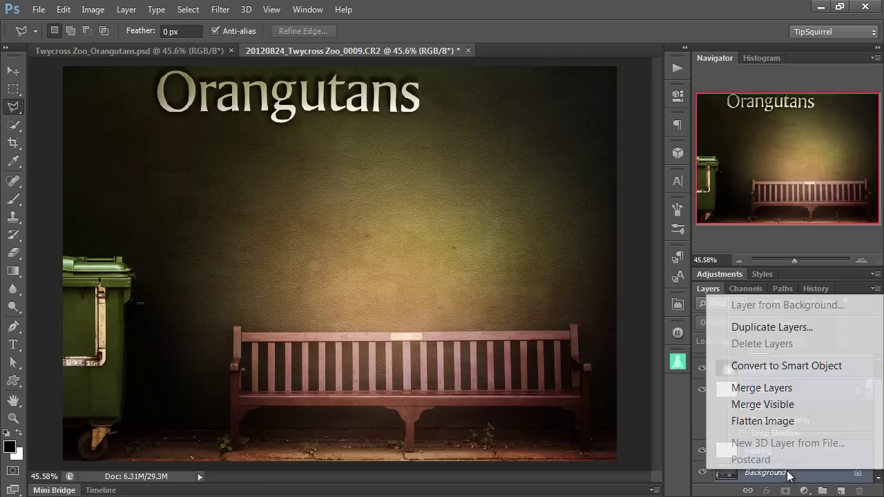
{"action": "left_click", "coordinate": [762, 366]}
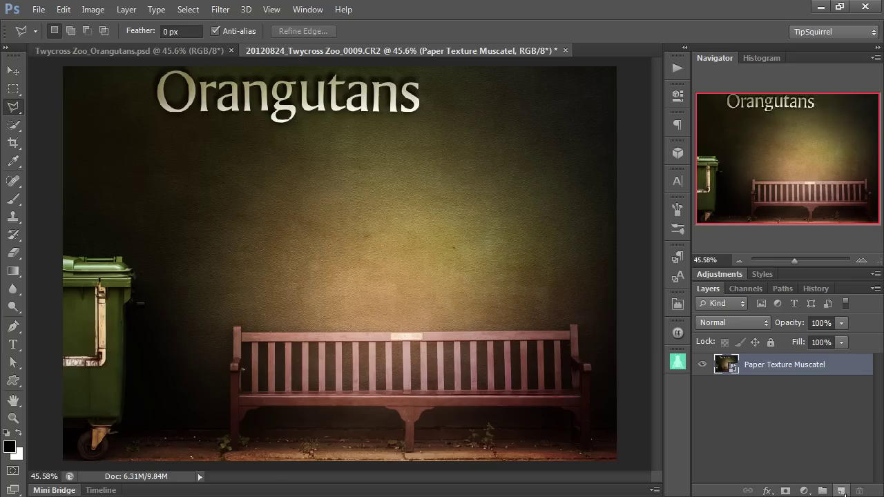
Step: Add a new empty layer below Paper Texture Muscatel and open the Flypaper texture collection
{"action": "left_click", "coordinate": [841, 491]}
{"action": "left_click_drag", "start_coordinate": [799, 364], "coordinate": [789, 404]}
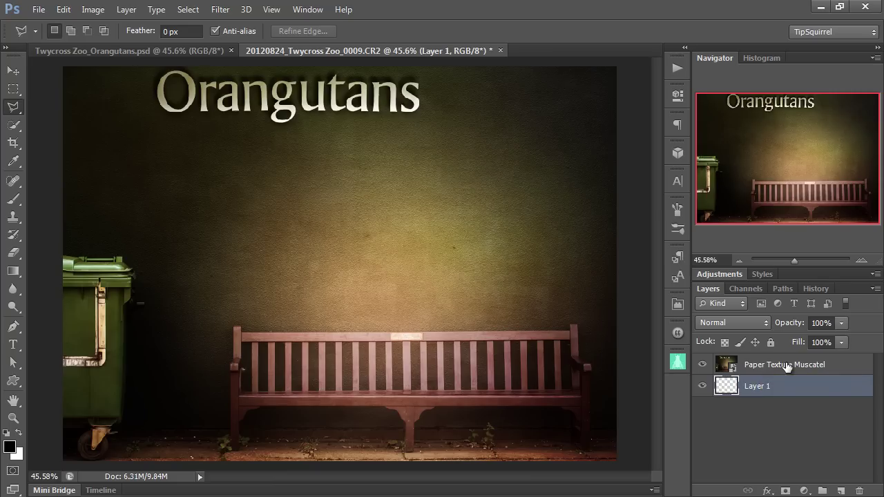
{"action": "left_click", "coordinate": [681, 363]}
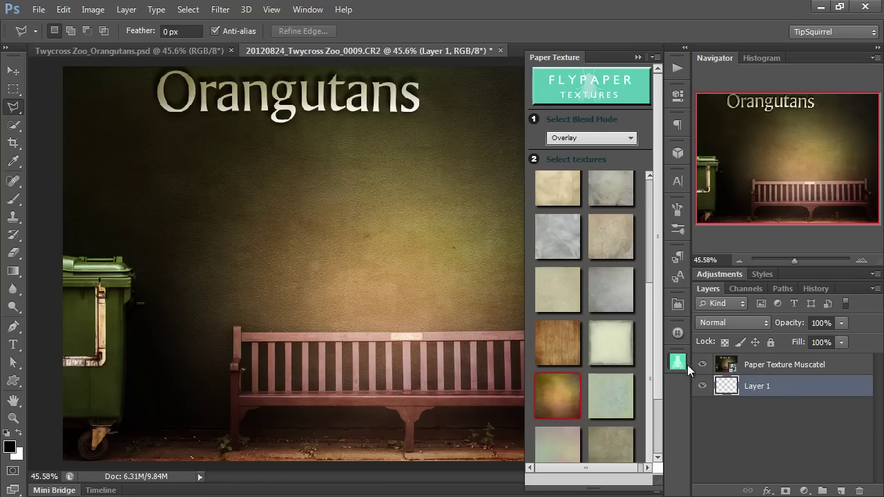
{"action": "scroll", "coordinate": [647, 262], "scroll_direction": "up", "scroll_amount": 3}
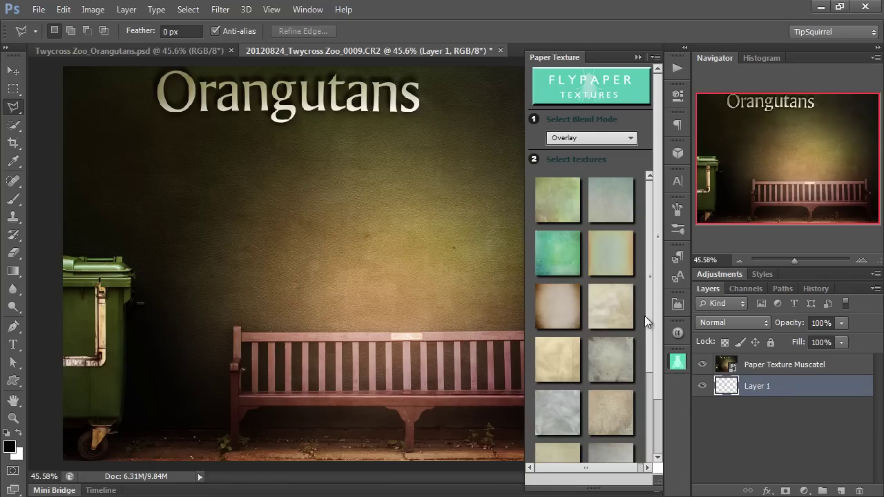
{"action": "scroll", "coordinate": [649, 342], "scroll_direction": "down", "scroll_amount": 3}
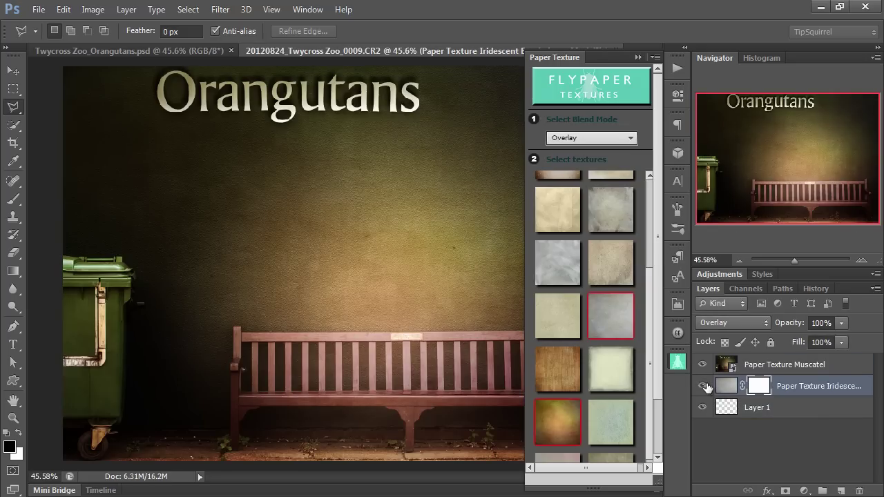
Step: Set the Iridescent Brush layer to Normal, hide Muscatel, and add the Dawn Grunge texture
{"action": "left_click", "coordinate": [759, 322]}
{"action": "left_click", "coordinate": [718, 7]}
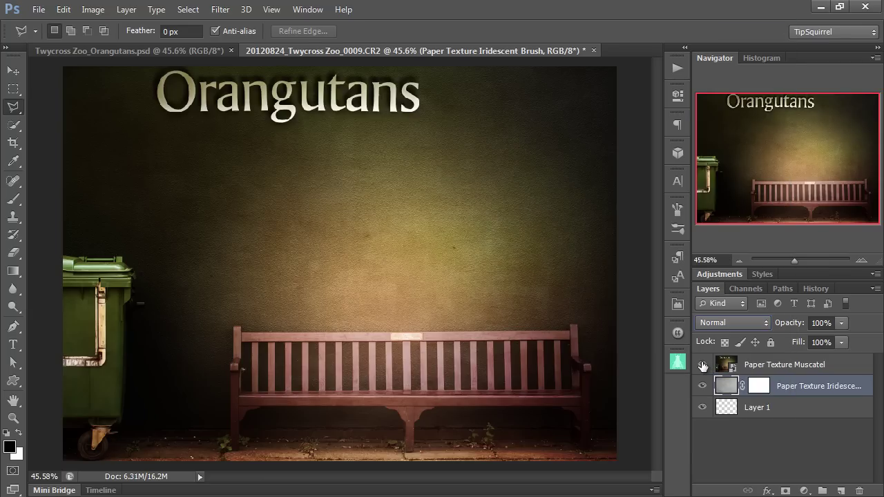
{"action": "left_click", "coordinate": [702, 365]}
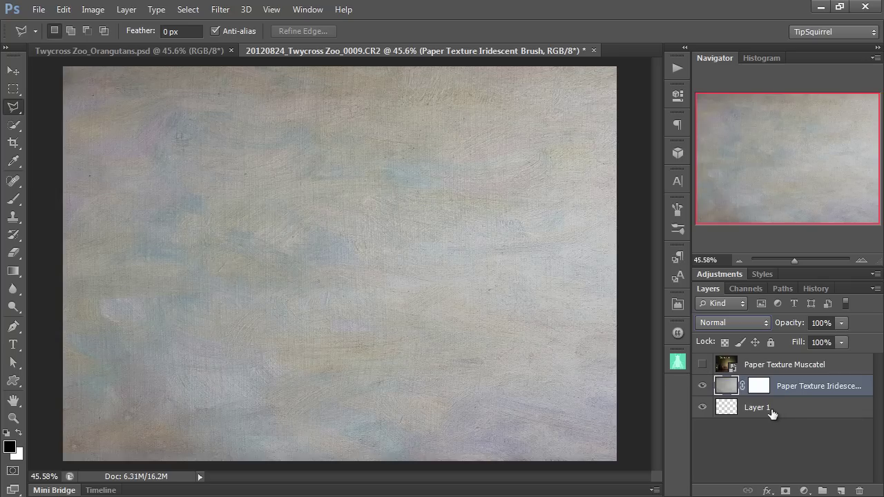
{"action": "left_click", "coordinate": [683, 361]}
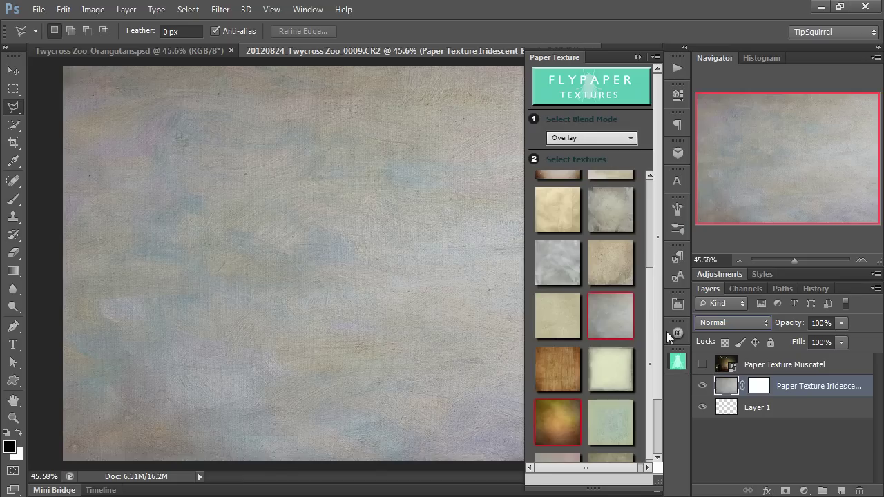
{"action": "left_click", "coordinate": [605, 203]}
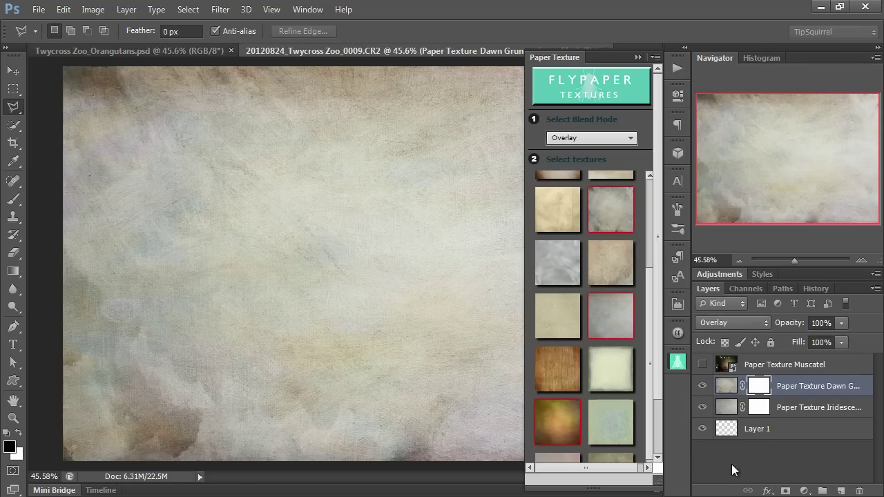
Step: Try Linear Burn, Darker Color and Hard Mix on Dawn Grunge, settling on Linear Burn
{"action": "left_click", "coordinate": [703, 386]}
{"action": "left_click", "coordinate": [702, 386]}
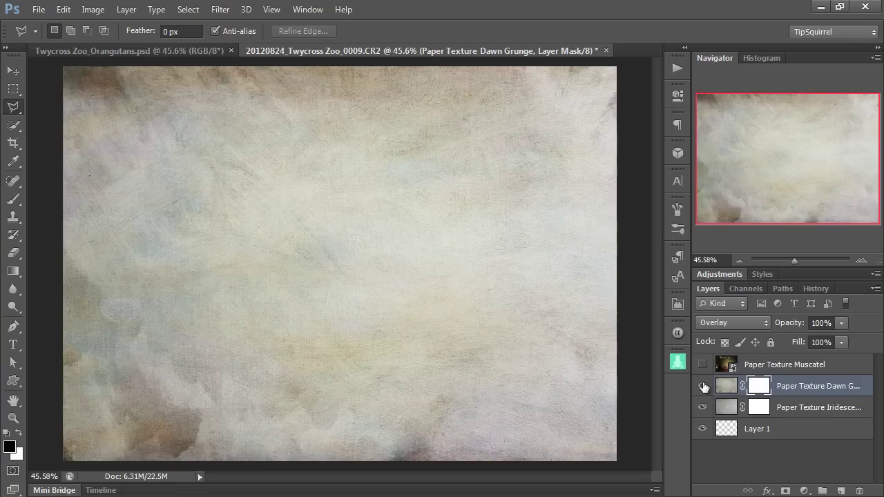
{"action": "left_click", "coordinate": [741, 325]}
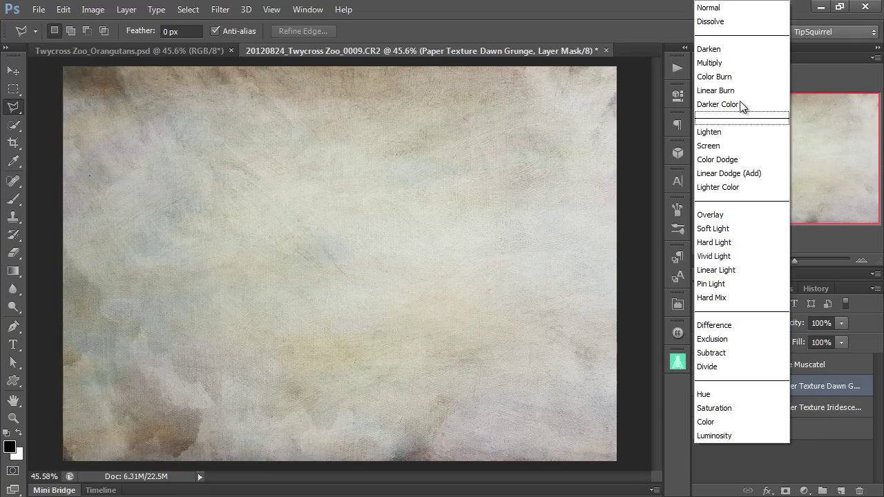
{"action": "left_click", "coordinate": [737, 93]}
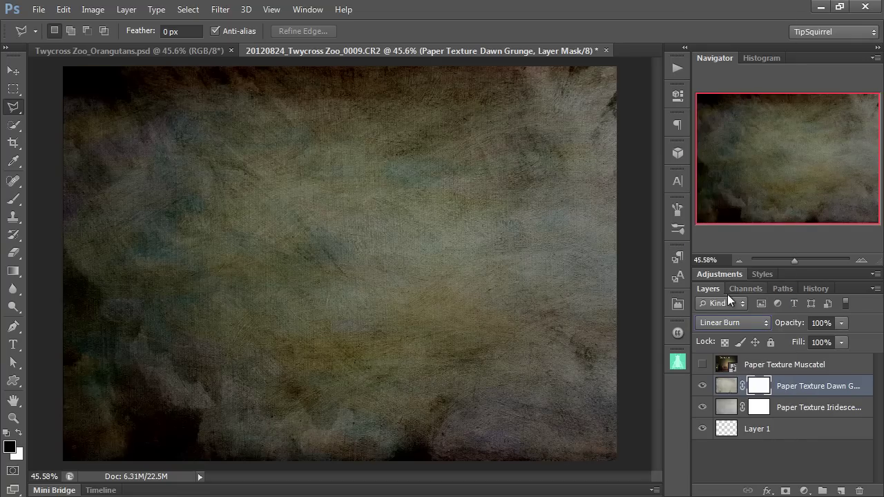
{"action": "left_click", "coordinate": [719, 321]}
{"action": "left_click", "coordinate": [736, 104]}
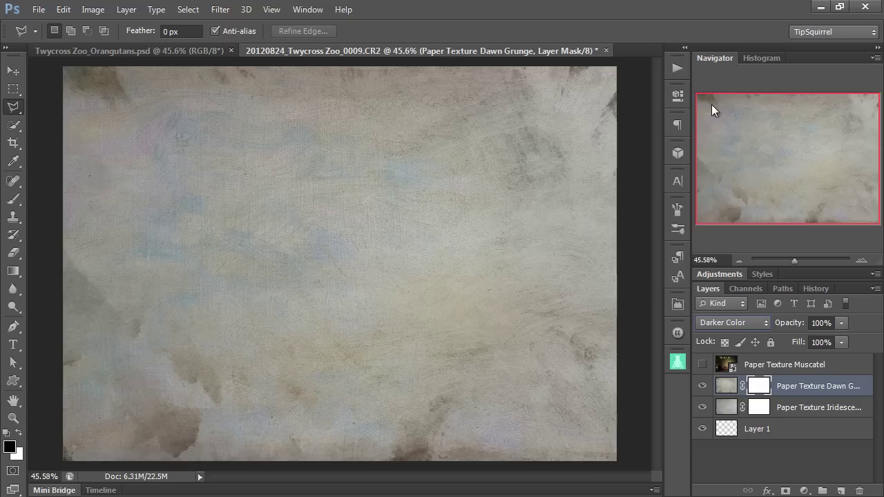
{"action": "left_click", "coordinate": [736, 323]}
{"action": "left_click", "coordinate": [727, 295]}
{"action": "left_click", "coordinate": [731, 323]}
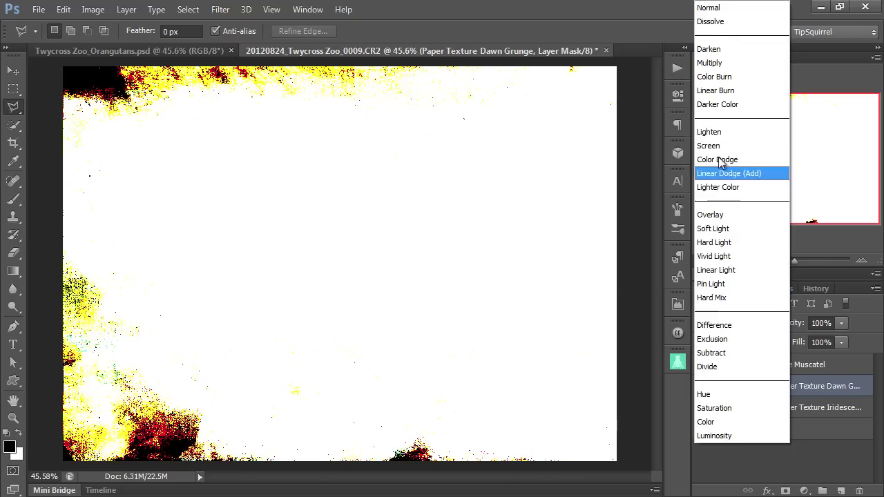
{"action": "left_click", "coordinate": [720, 94]}
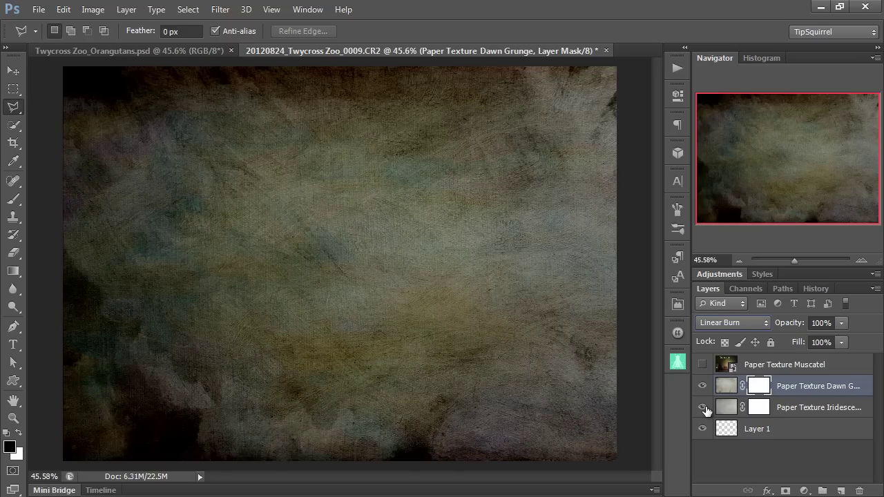
Step: Show and select Paper Texture Muscatel, then scale it to about 94% around its centre
{"action": "left_click", "coordinate": [705, 366]}
{"action": "left_click", "coordinate": [833, 363]}
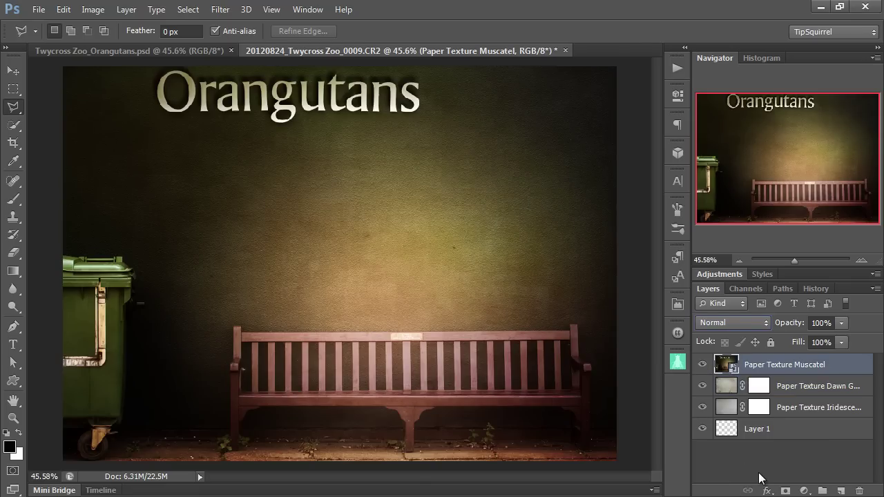
{"action": "key", "text": "ctrl+t"}
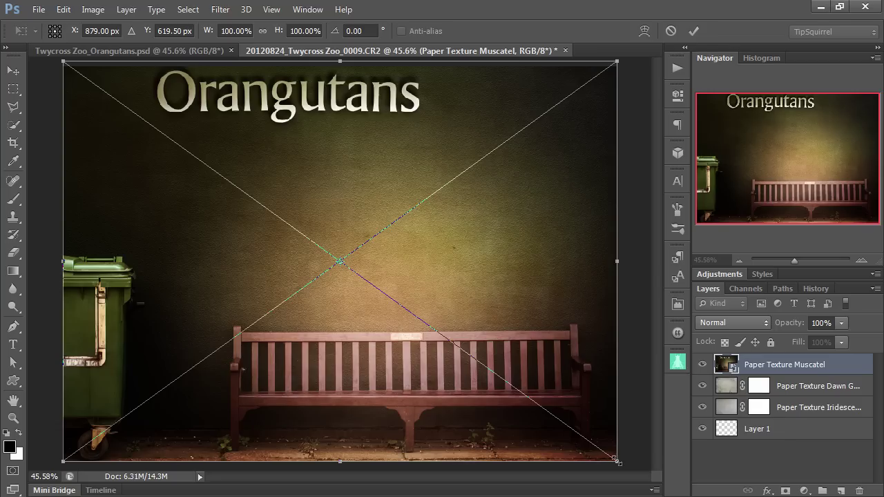
{"action": "left_click_drag", "start_coordinate": [617, 457], "coordinate": [598, 453]}
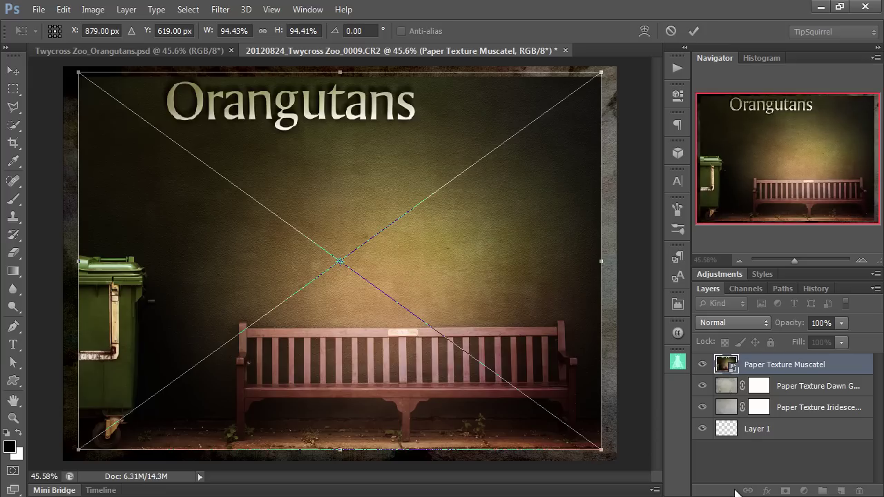
{"action": "key", "text": "l"}
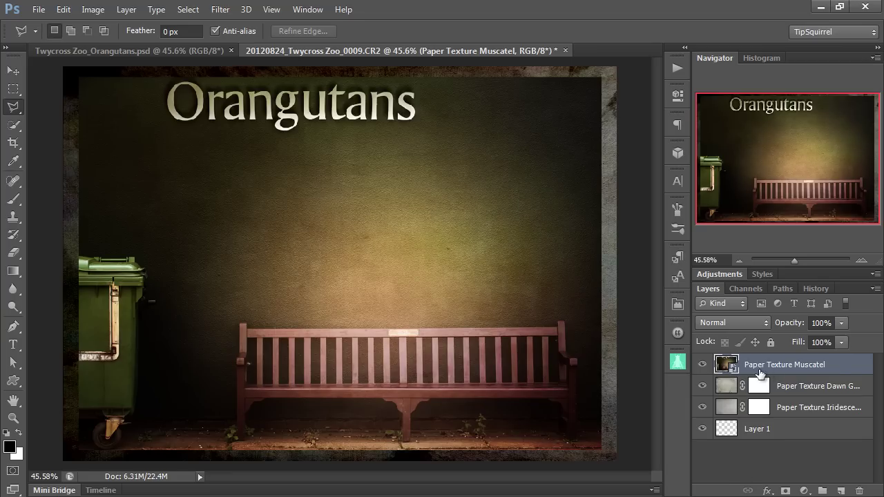
Step: Add a Stroke effect to the photo layer, first sampling a pink bench colour
{"action": "double_click", "coordinate": [848, 368]}
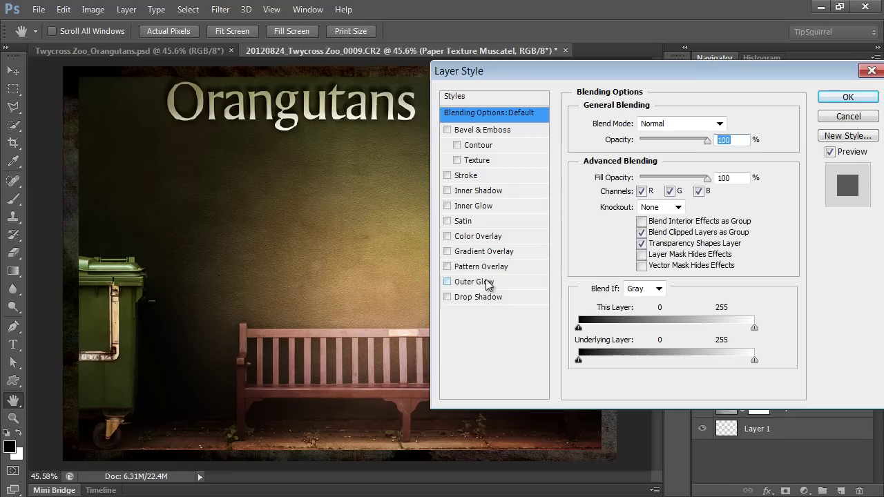
{"action": "left_click", "coordinate": [483, 175]}
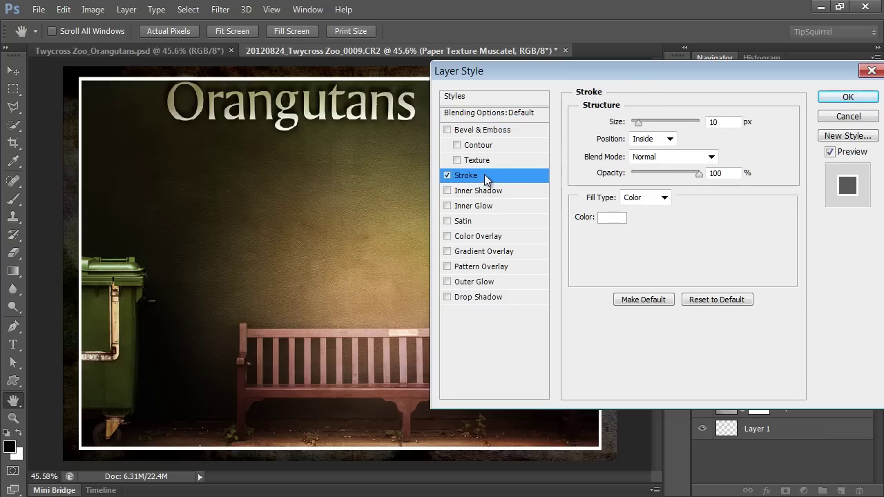
{"action": "left_click", "coordinate": [608, 219]}
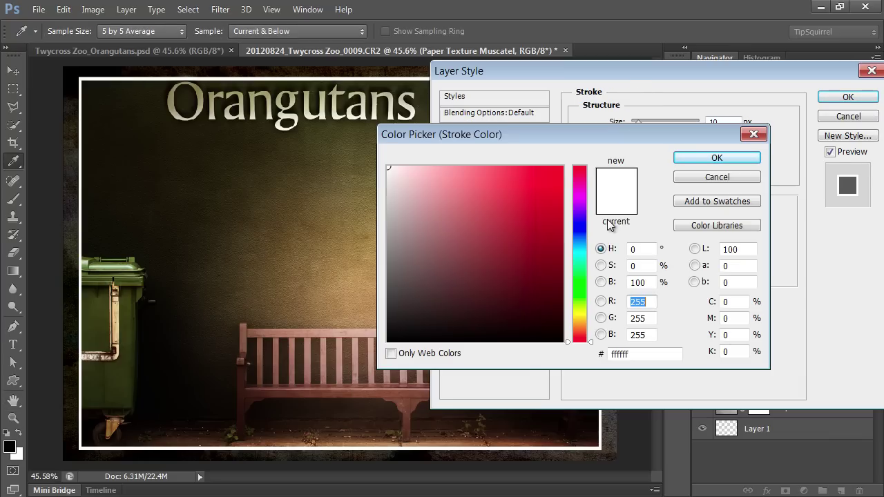
{"action": "left_click", "coordinate": [358, 325]}
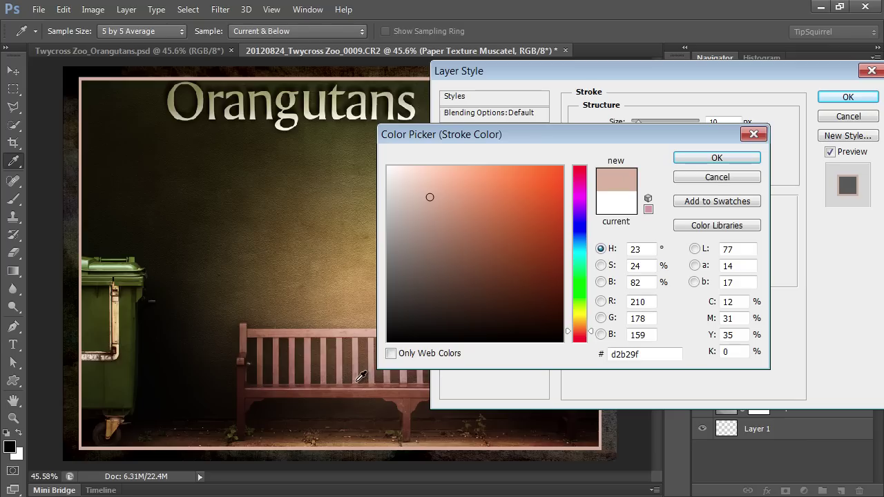
{"action": "left_click", "coordinate": [360, 376]}
{"action": "left_click", "coordinate": [359, 360]}
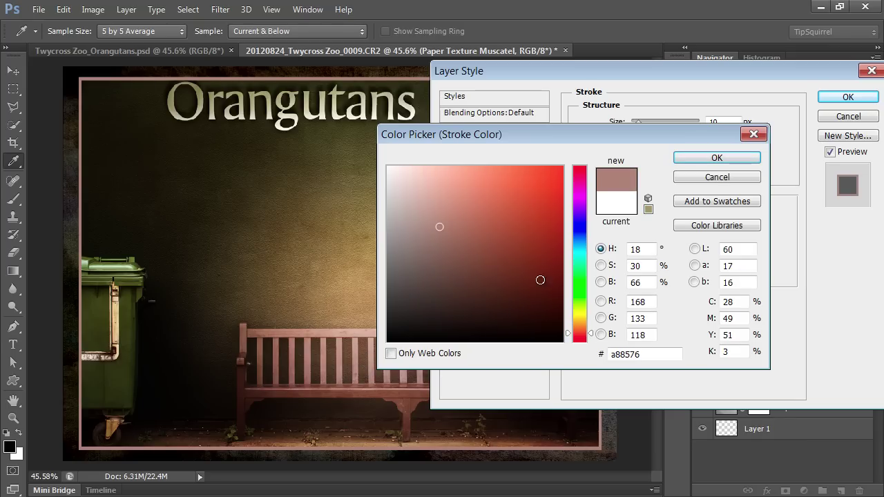
{"action": "left_click", "coordinate": [693, 161]}
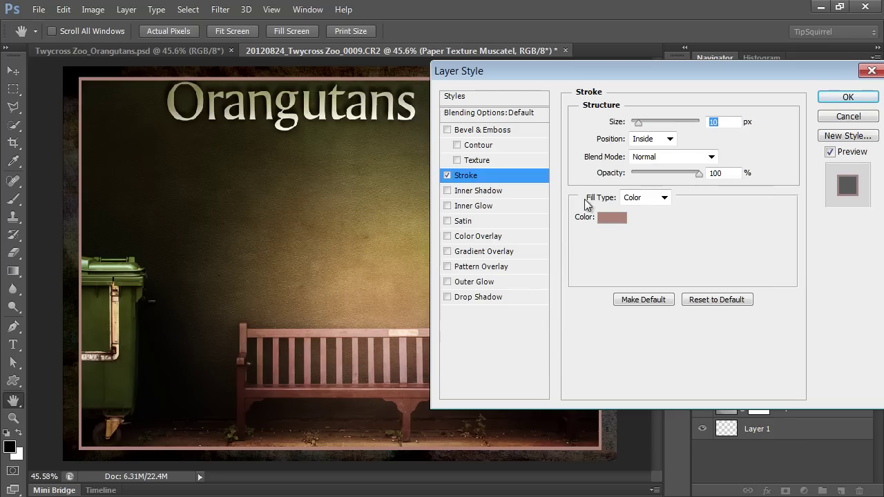
Step: Set the stroke to 3 px in dark brown 3c2113 sampled from the image, and apply
{"action": "double_click", "coordinate": [715, 122]}
{"action": "type", "text": "3"}
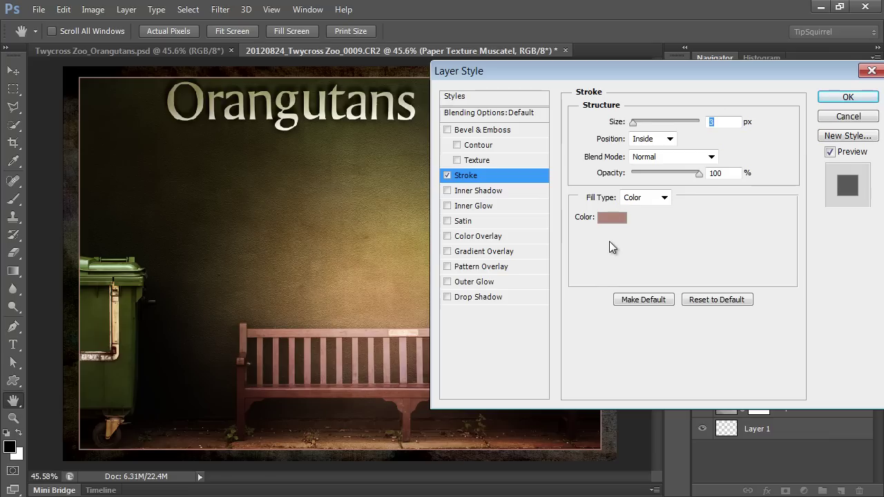
{"action": "left_click", "coordinate": [612, 218]}
{"action": "left_click", "coordinate": [581, 440]}
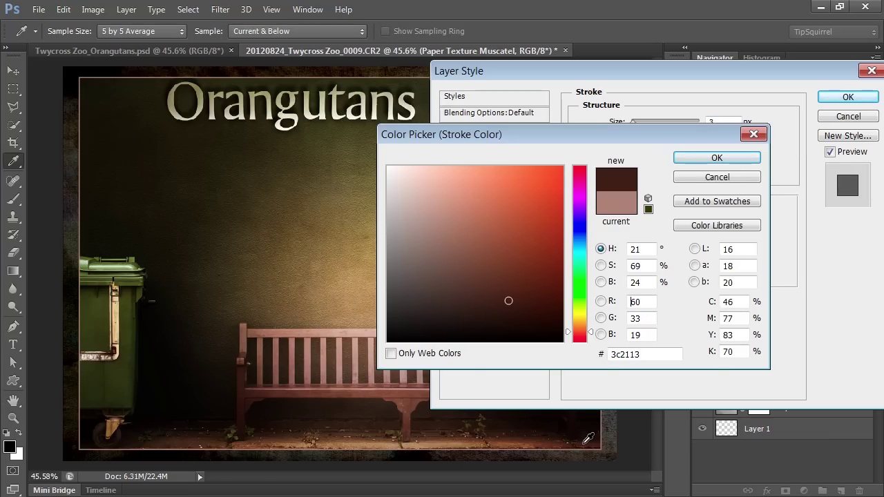
{"action": "left_click", "coordinate": [704, 158]}
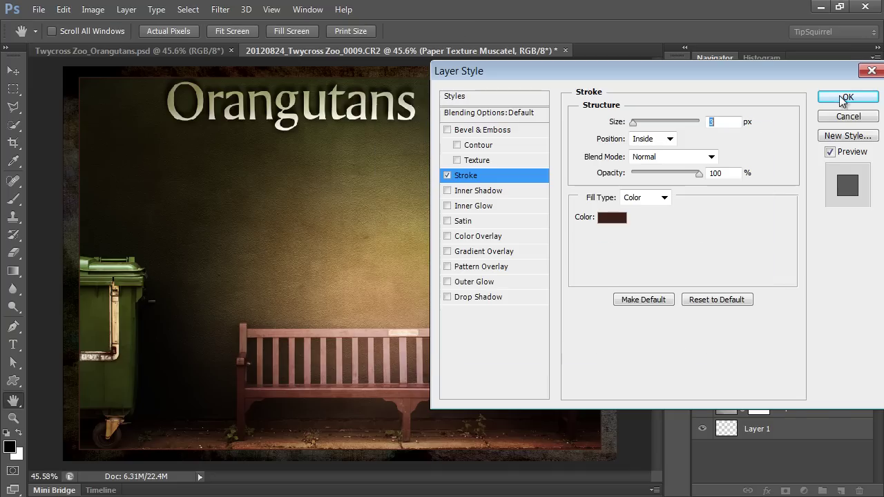
{"action": "key", "text": "Return"}
{"action": "key", "text": "l"}
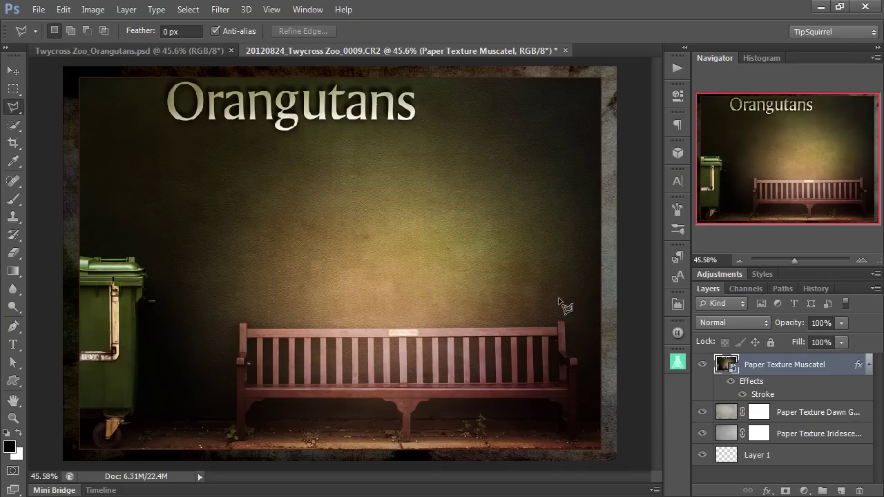